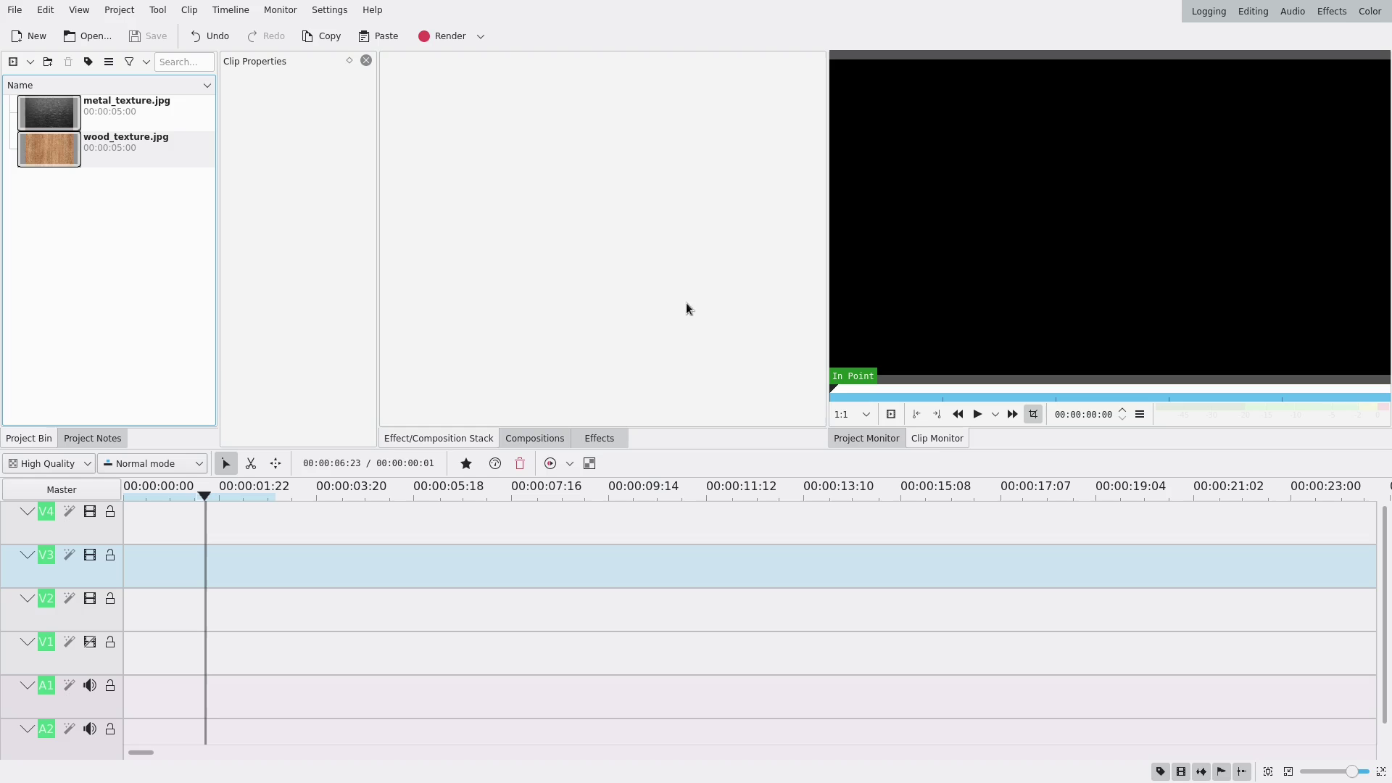
- Preview metal_texture.jpg, then wood_texture.jpg, and return to showing the metal texture
left_click(45, 118)
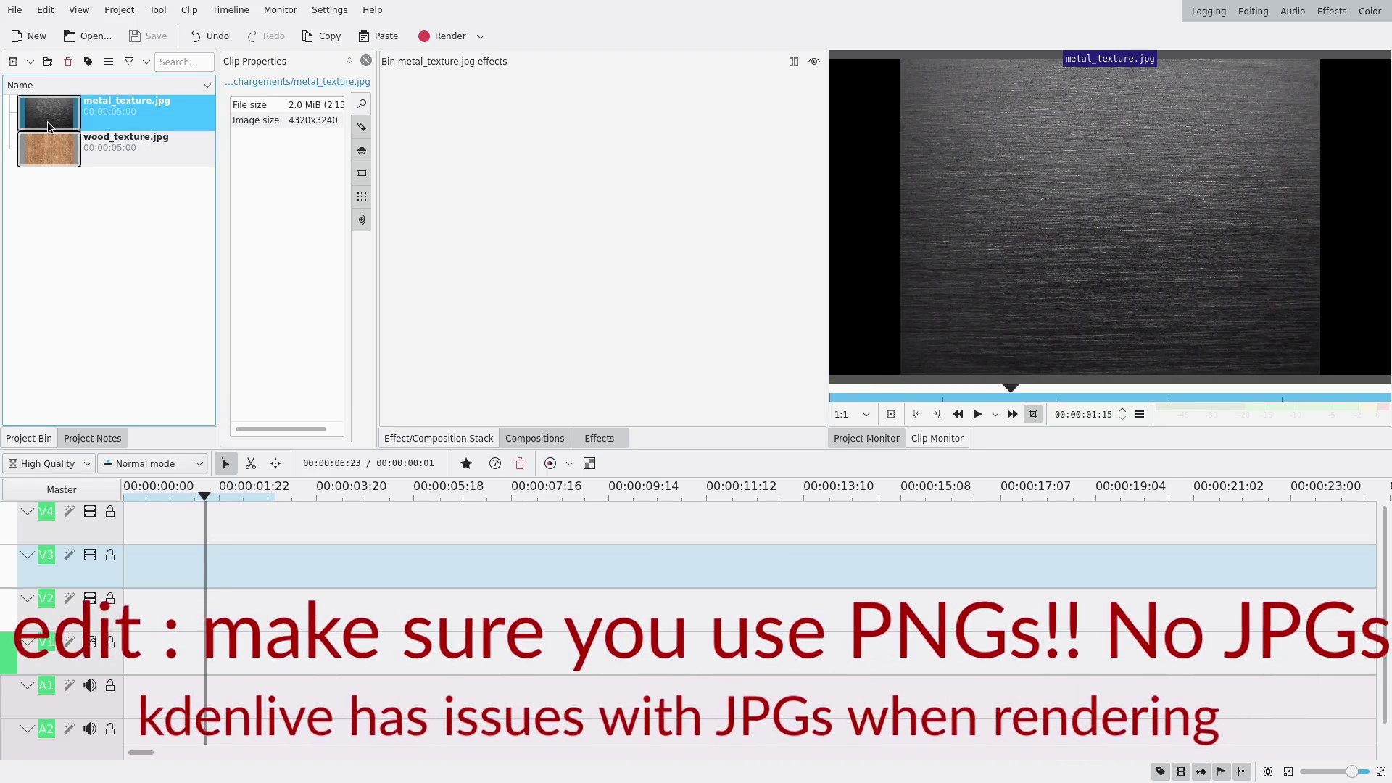
key("Down")
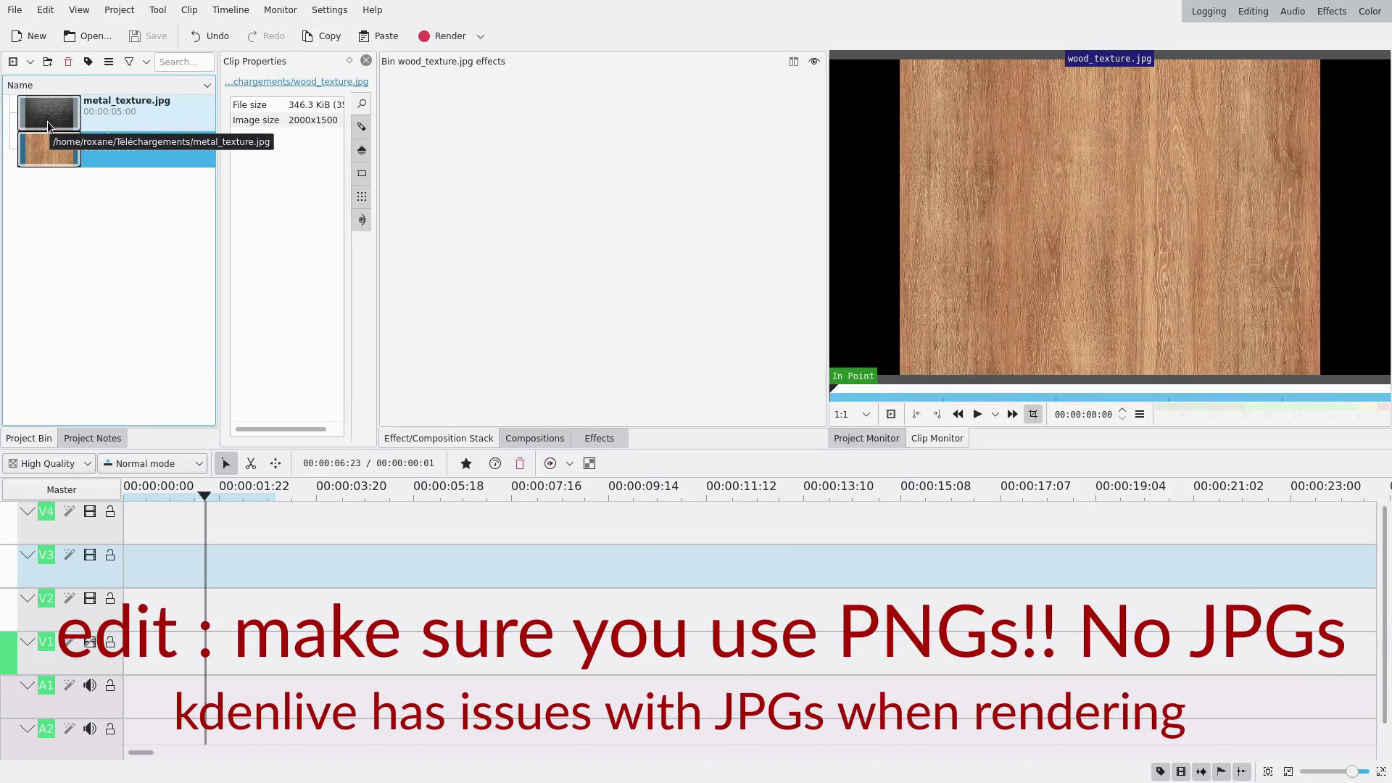
key("Up")
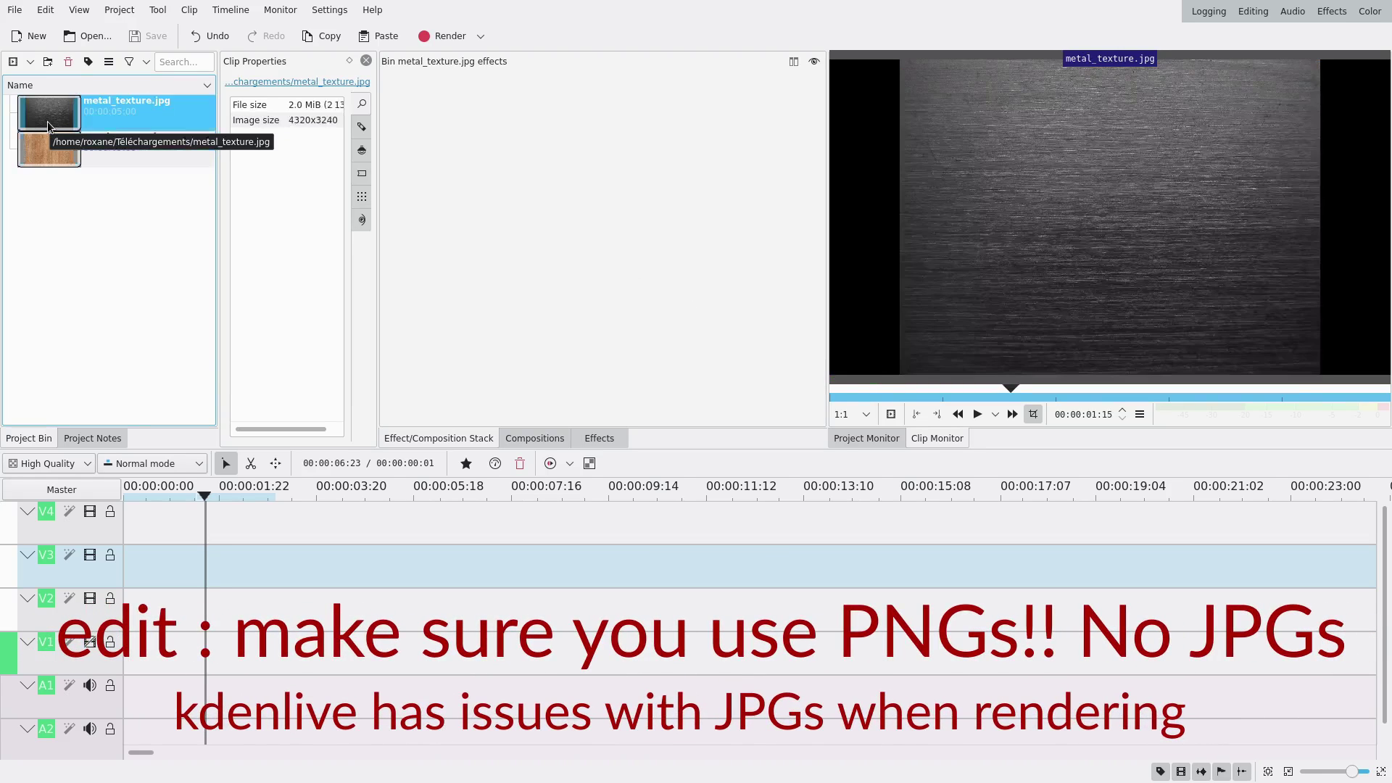
- Start a new title clip and type TEXTURE on the title canvas
left_click(120, 11)
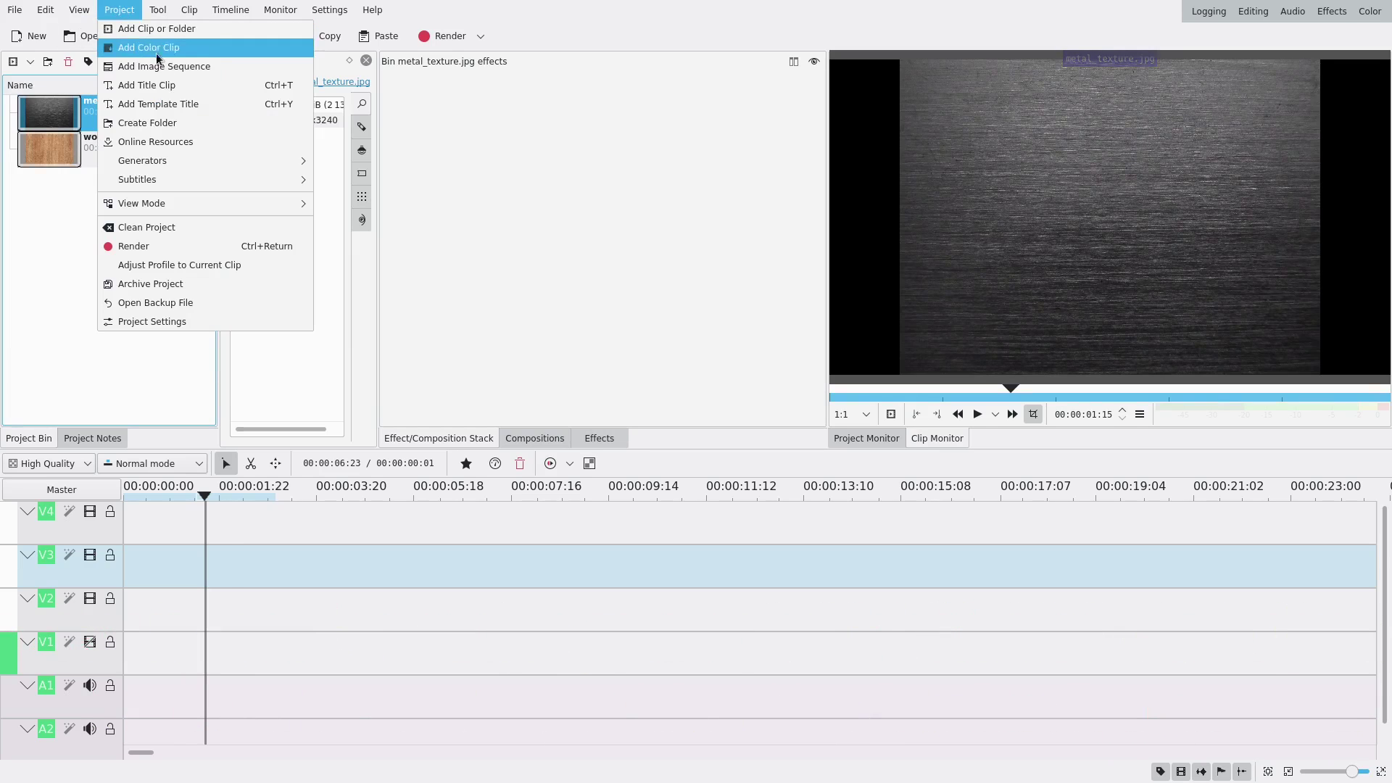
left_click(168, 91)
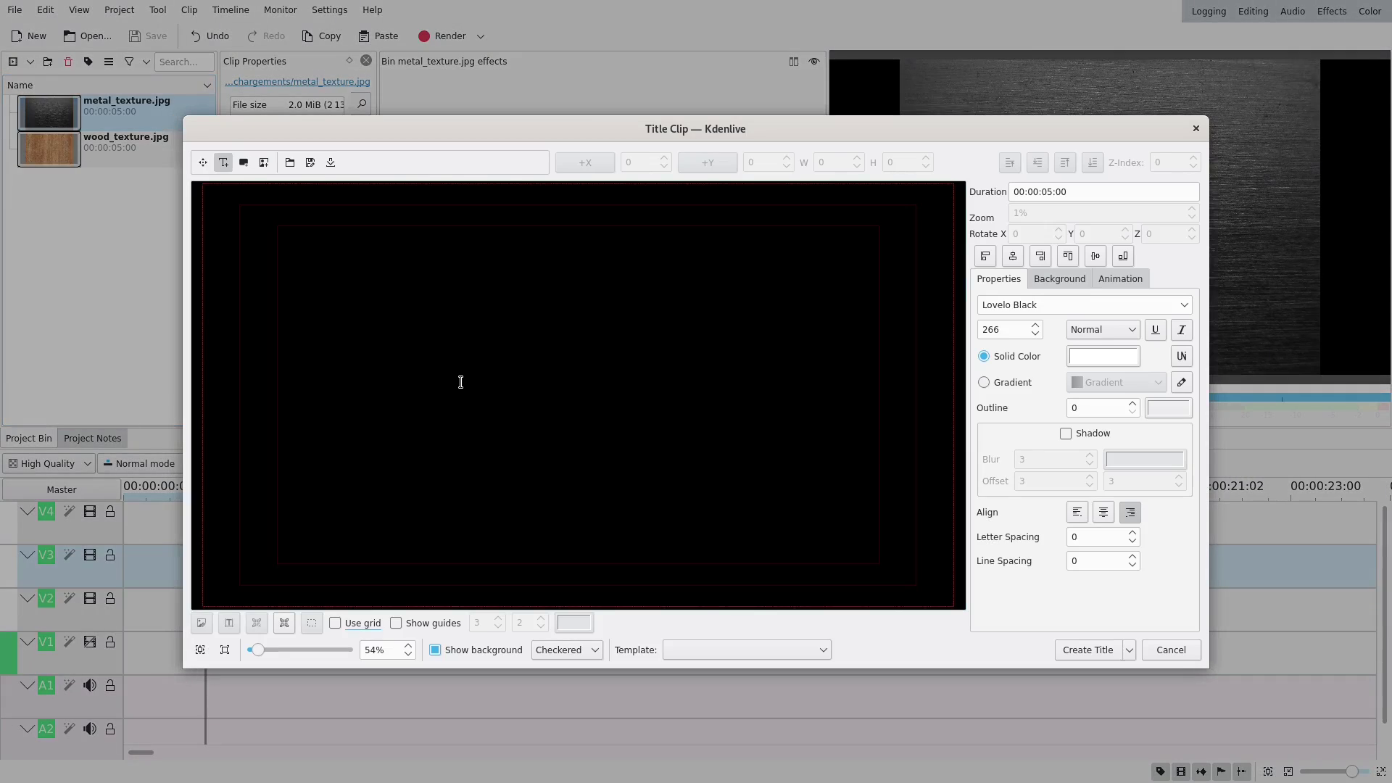
left_click(459, 381)
type("TE")
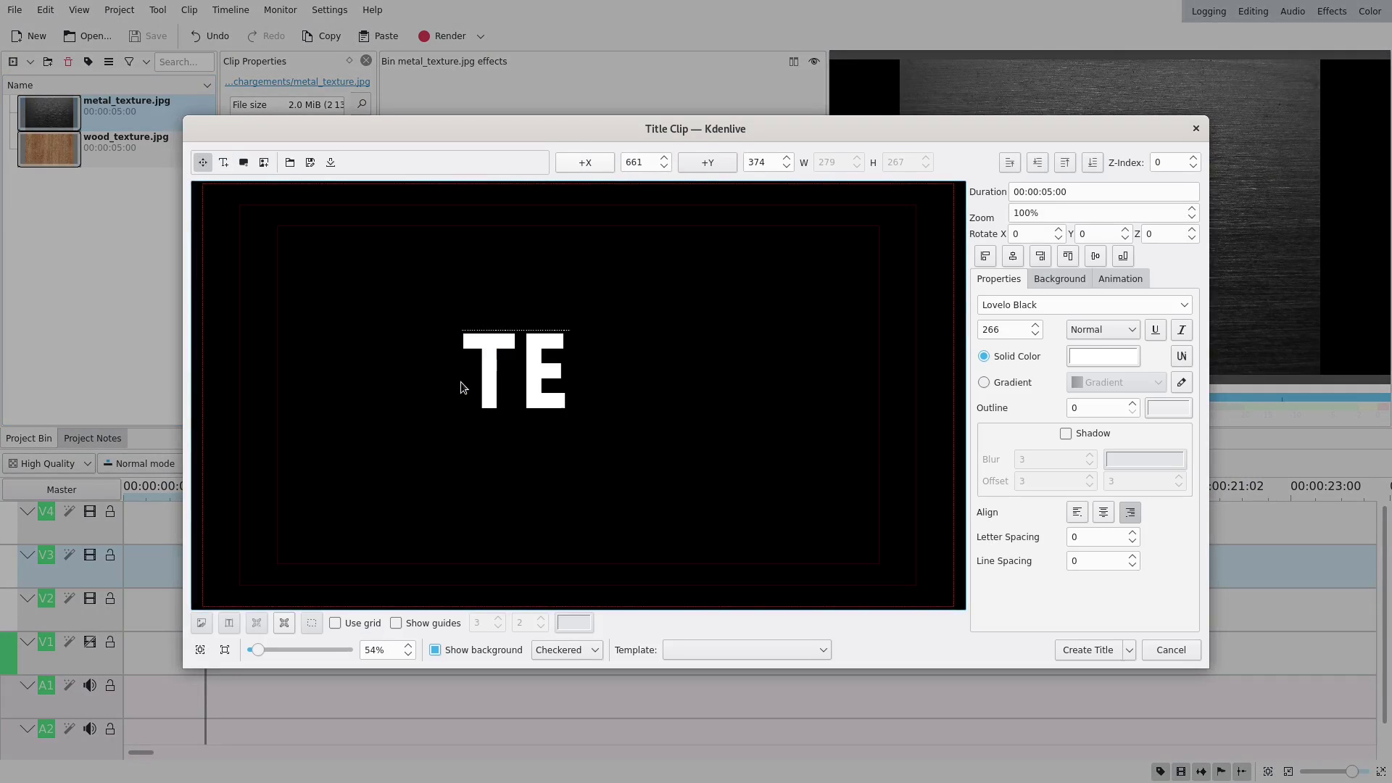
type("XTURE")
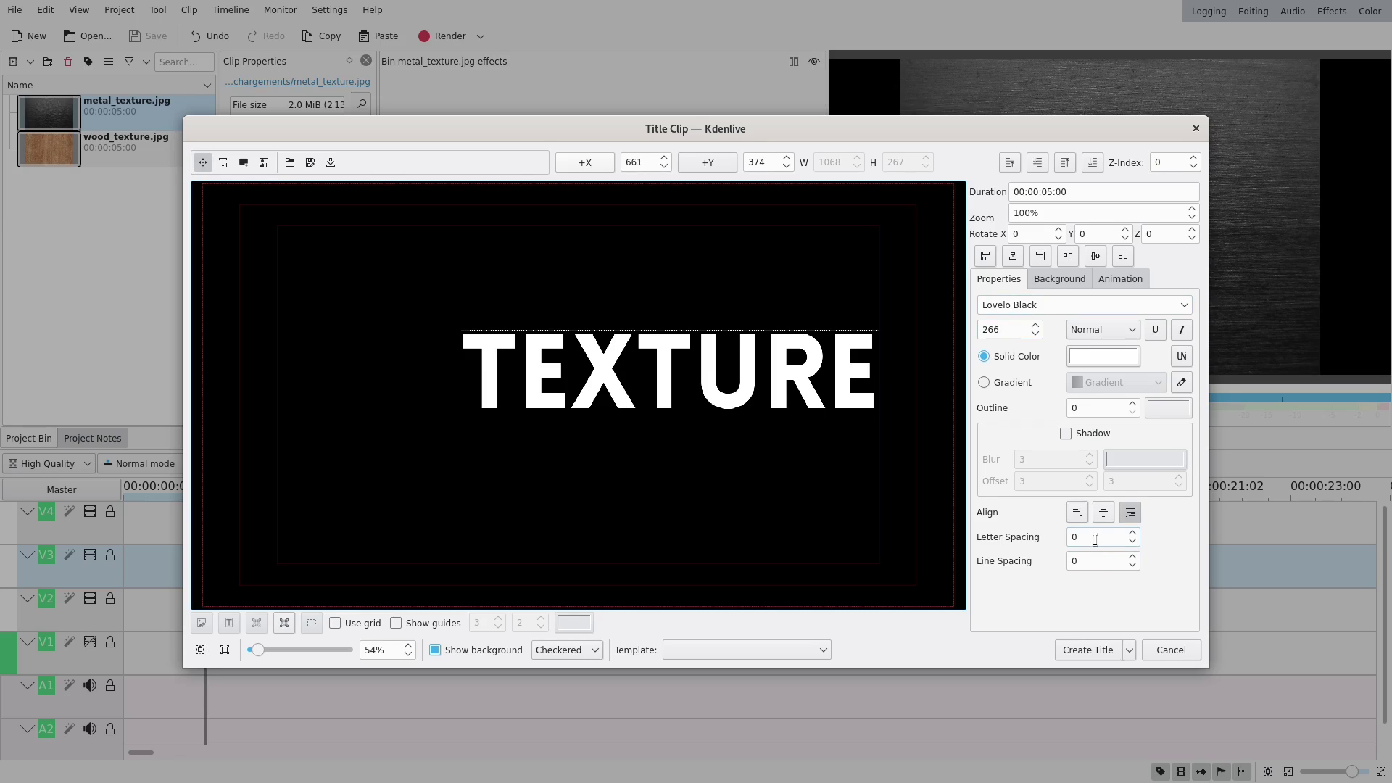
- Set letter spacing to 15, centre TEXTURE horizontally and vertically, and create the title clip
scroll(1095, 540, "up", 15)
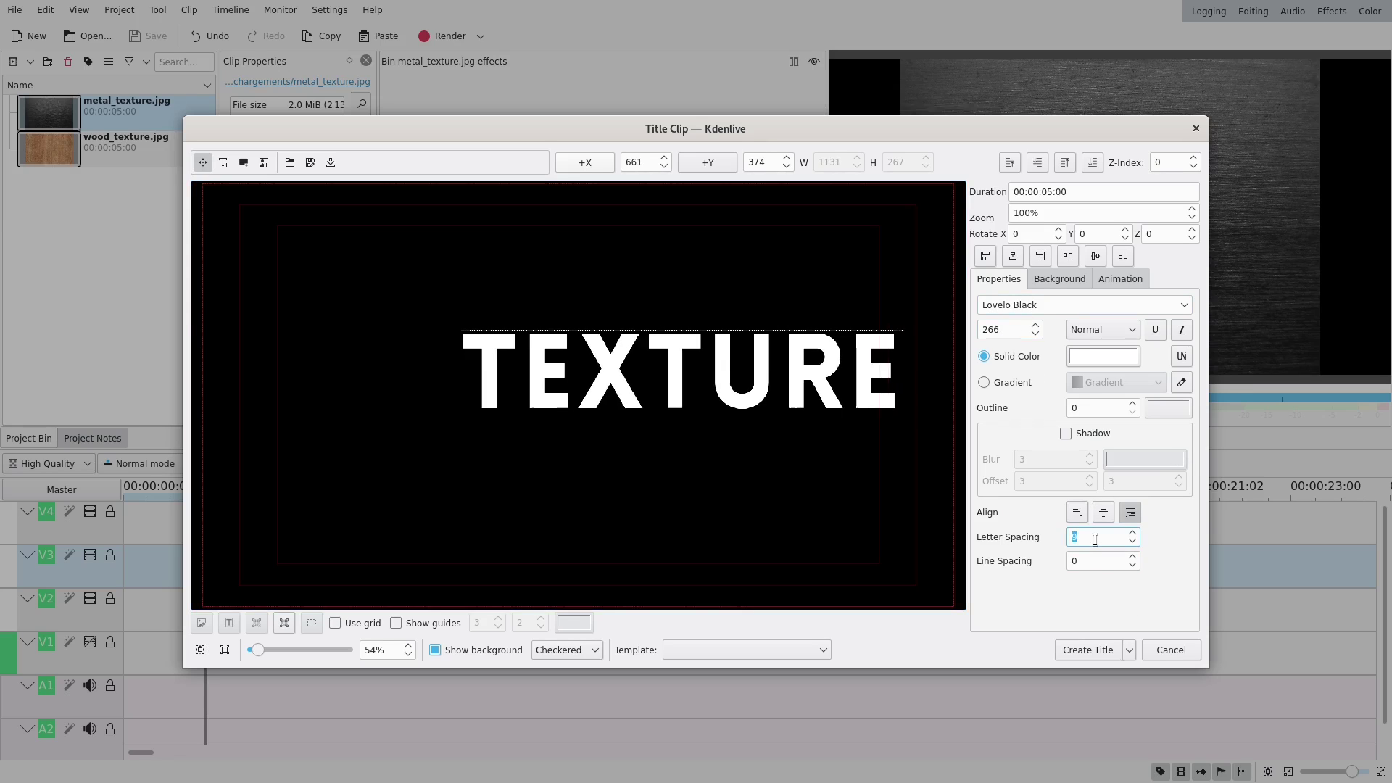
left_click(1013, 258)
left_click(1096, 257)
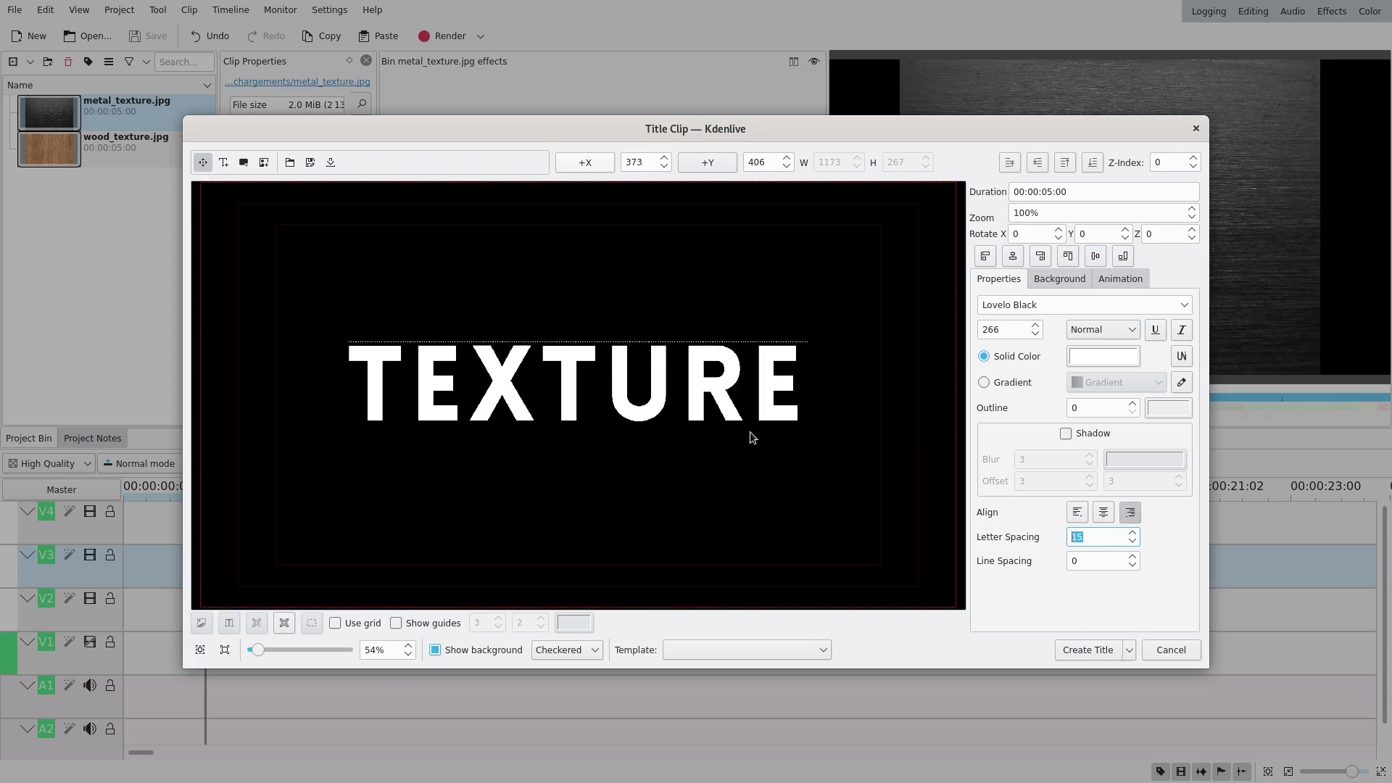
left_click(1082, 652)
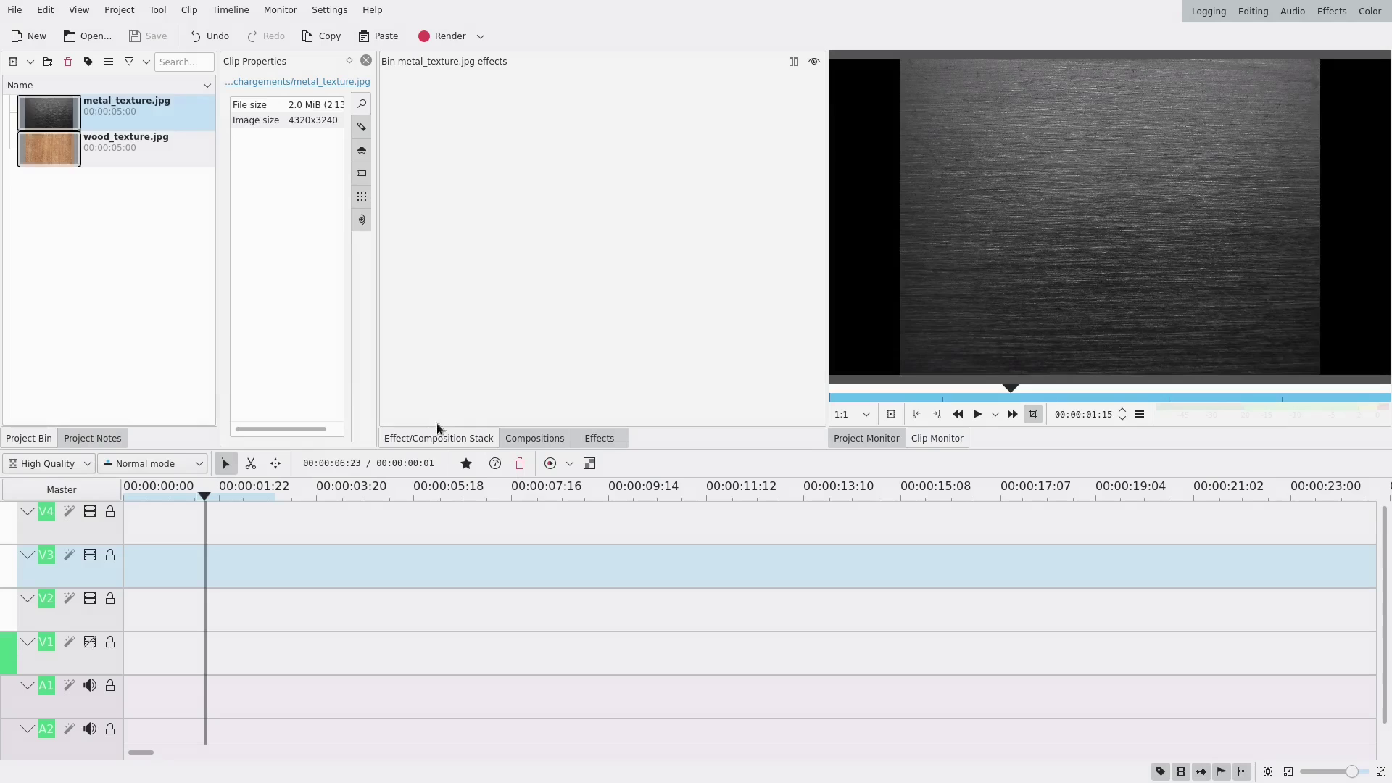
- Create a light-grey colour clip in the project bin
left_click(121, 13)
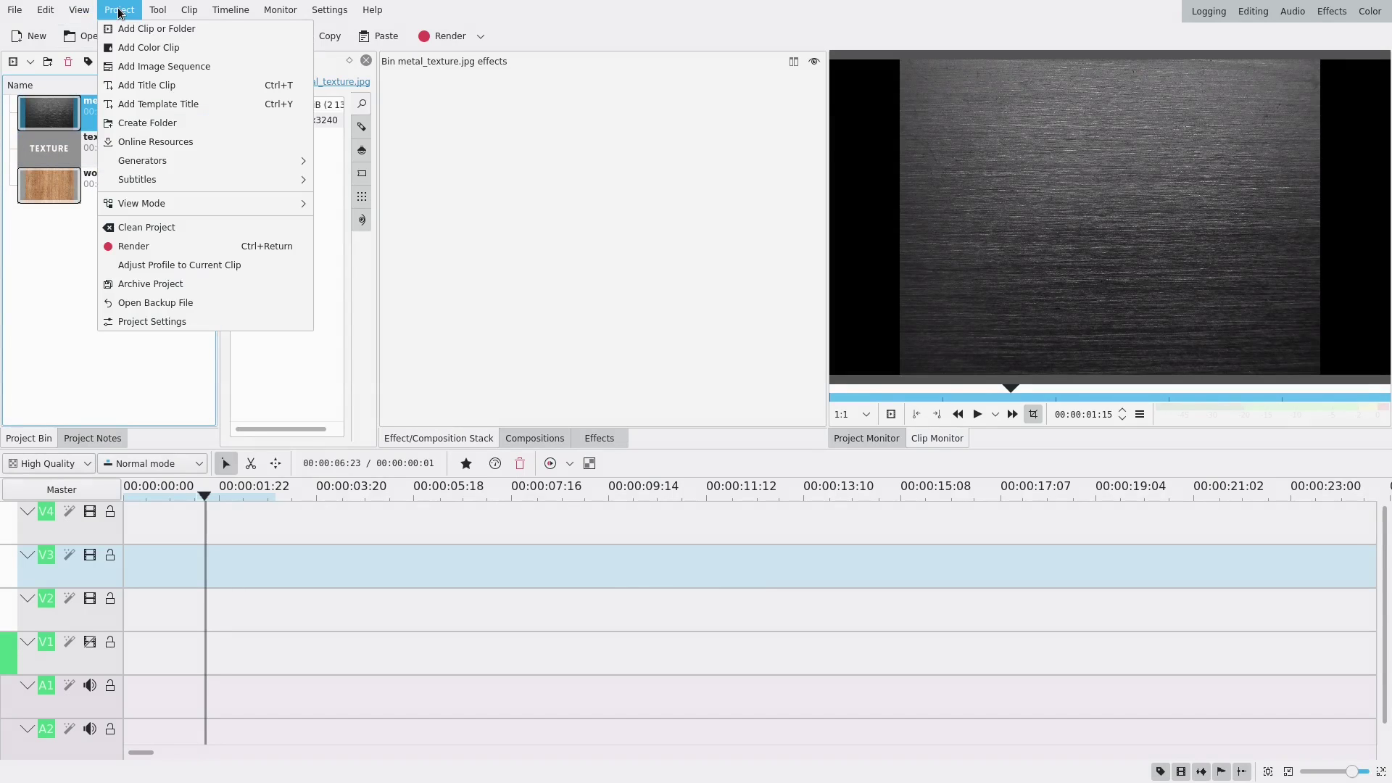
left_click(146, 47)
left_click(712, 396)
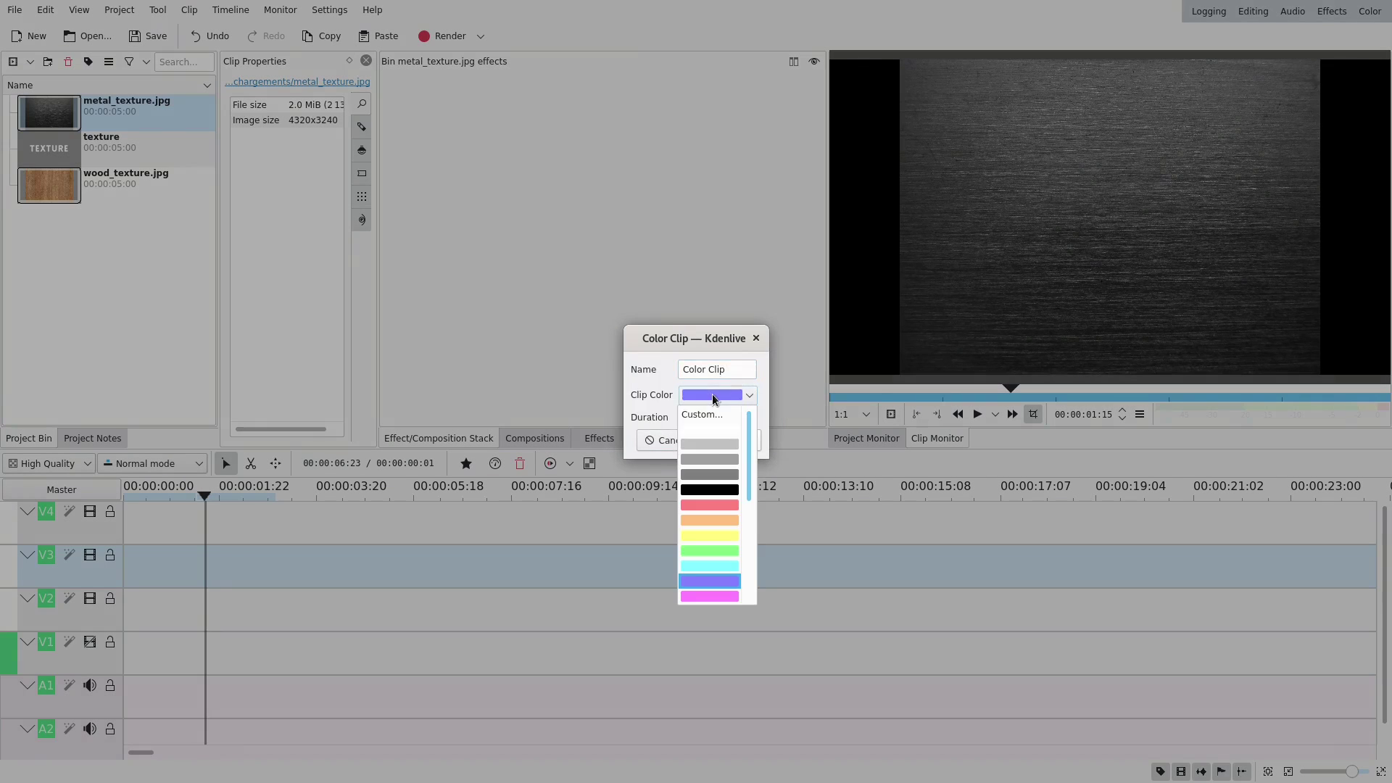
left_click(711, 444)
left_click(732, 440)
- Place the grey clip on V1, wood_texture.jpg on V2 and the TEXTURE title on V3
left_click_drag(54, 117, 127, 652)
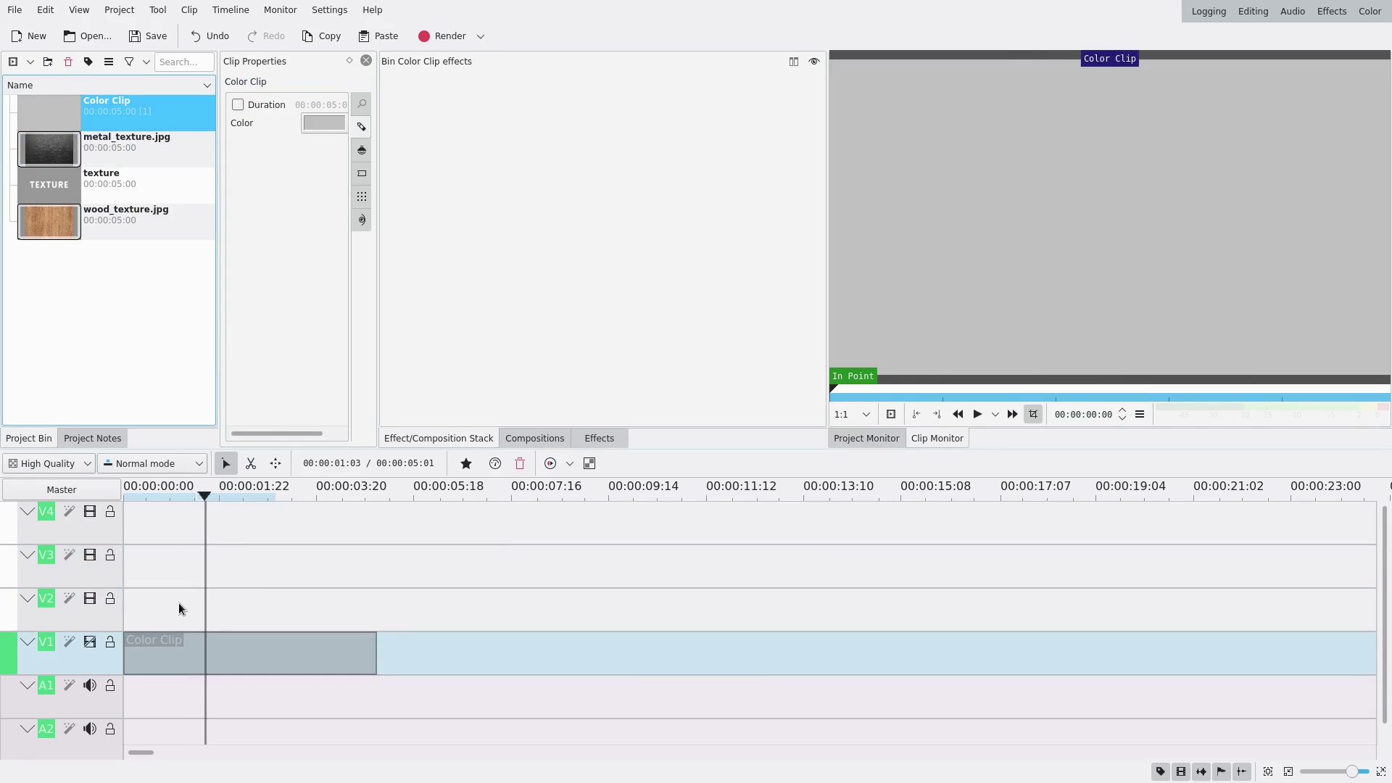
left_click(178, 603)
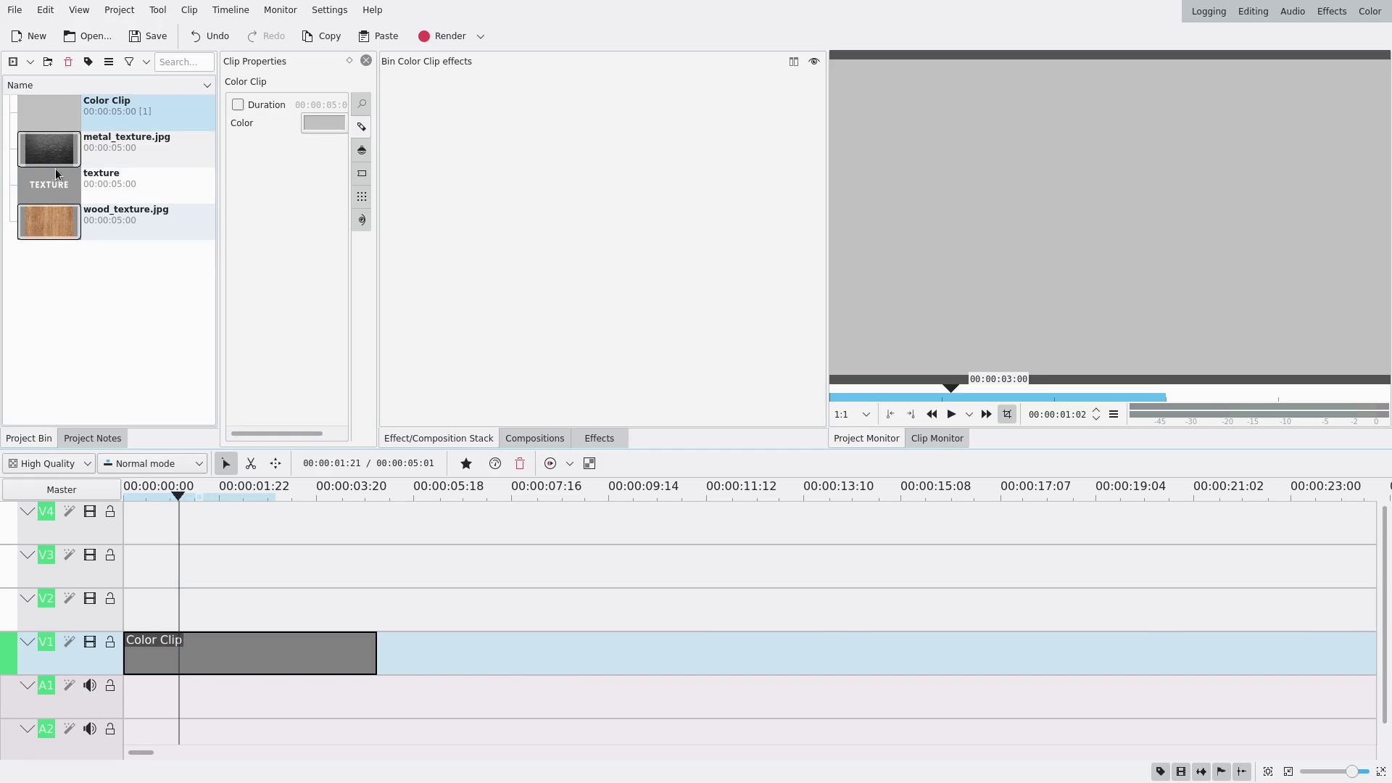
left_click_drag(48, 231, 122, 615)
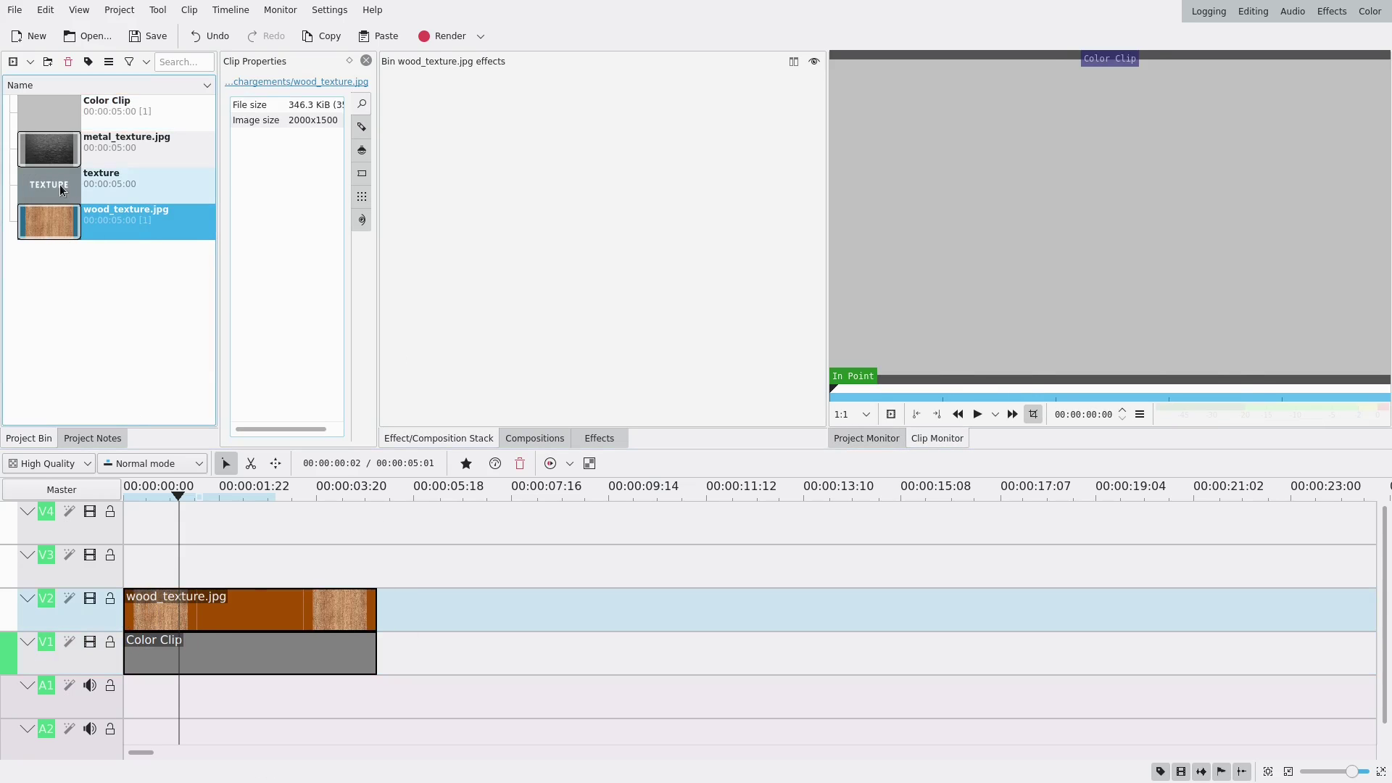
left_click_drag(59, 184, 129, 570)
- Add a Wipe composition between the title and wood tracks, stretched to the clip start
left_click(371, 582)
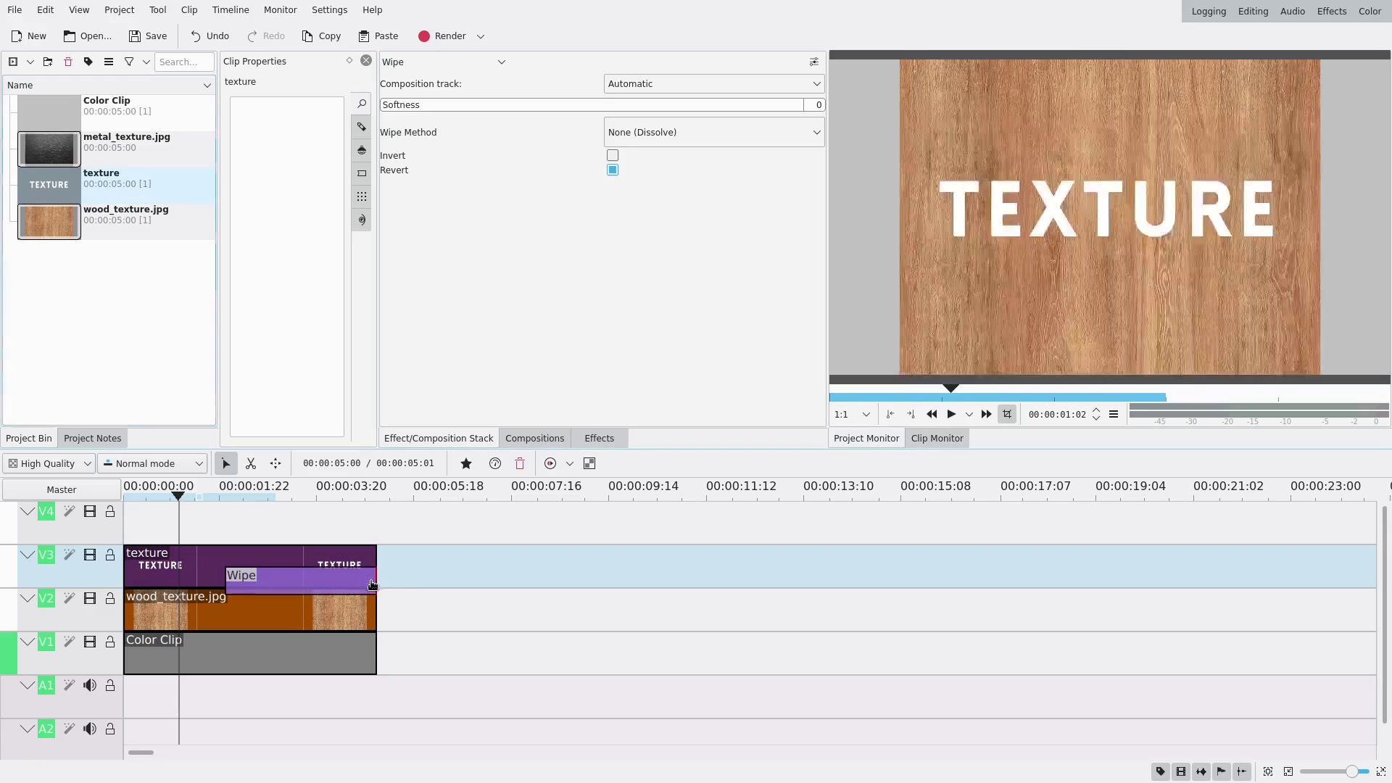
left_click(229, 585)
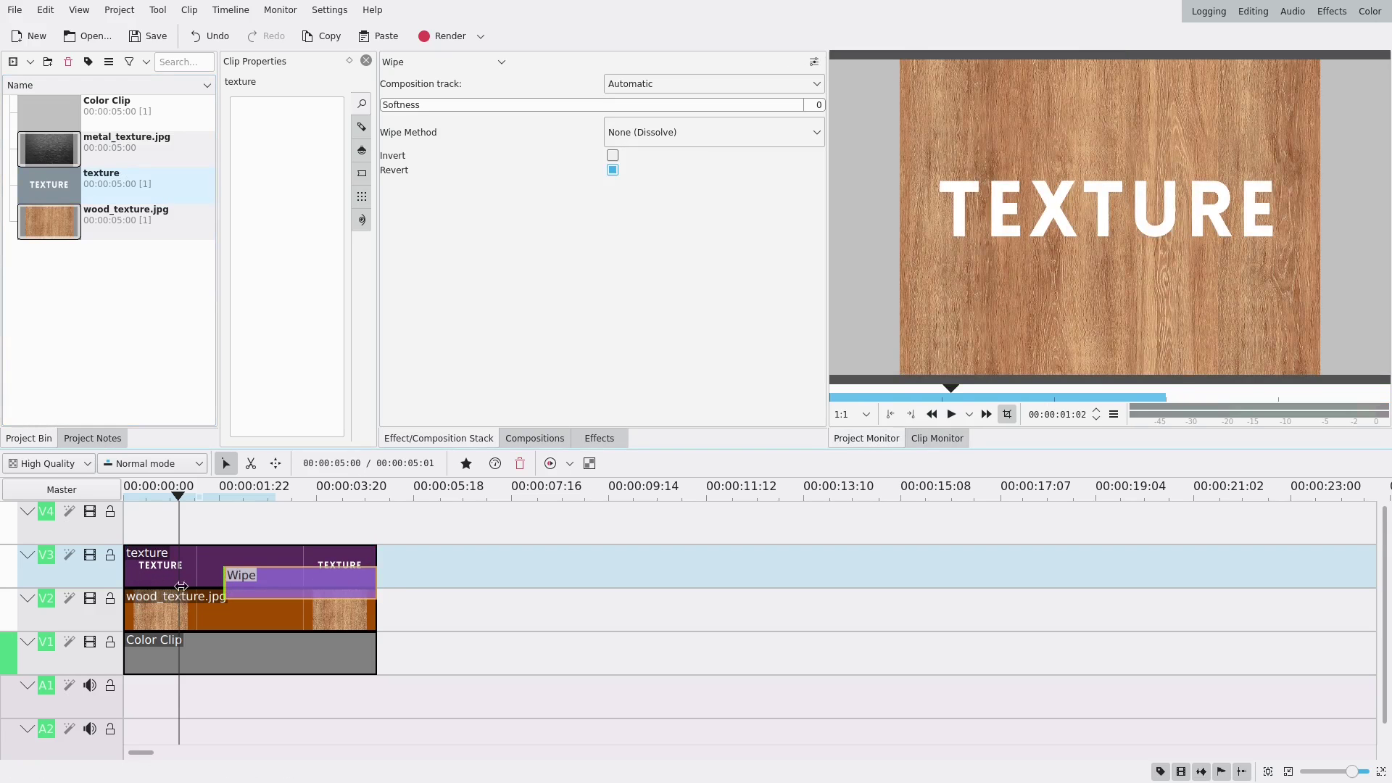
left_click_drag(114, 591, 114, 591)
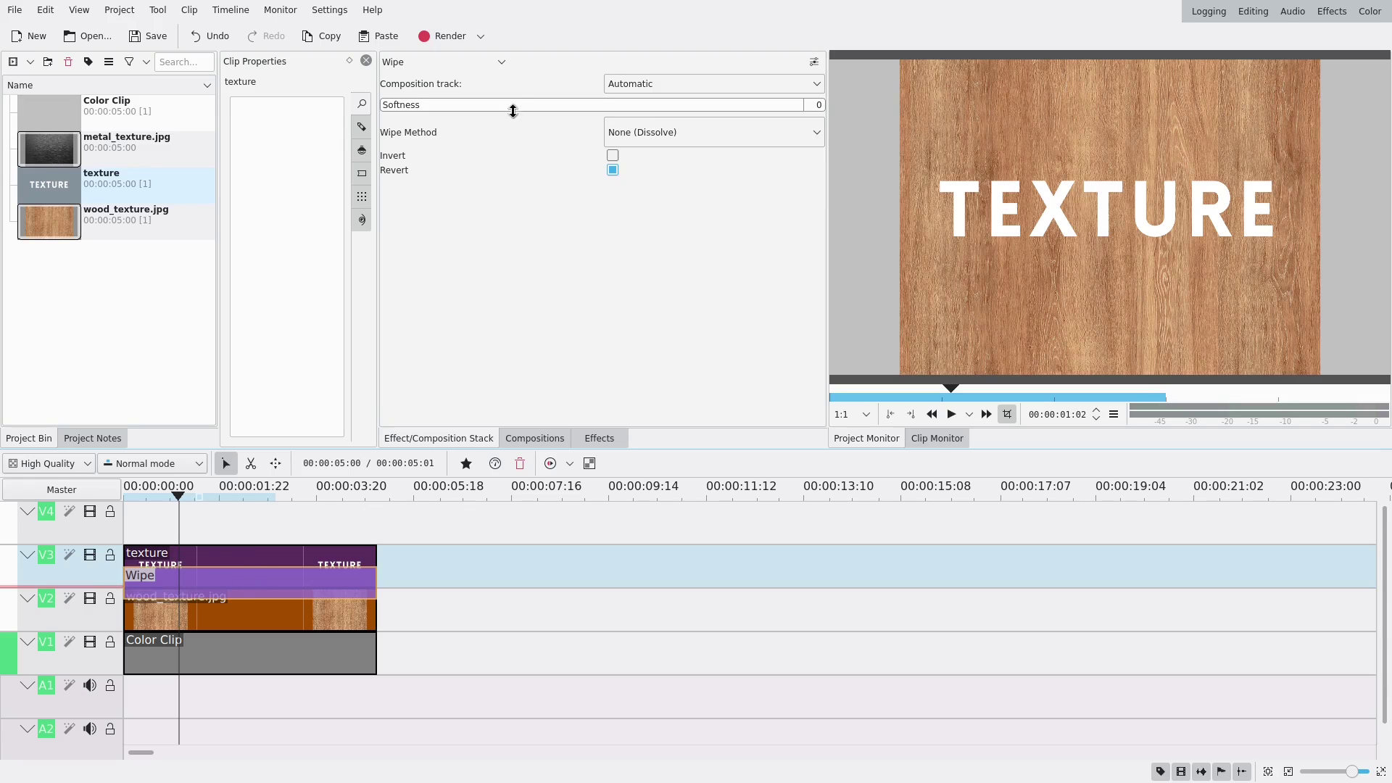
- Switch the composition type through Alphain and Alphaatop to Alphaout
left_click(454, 59)
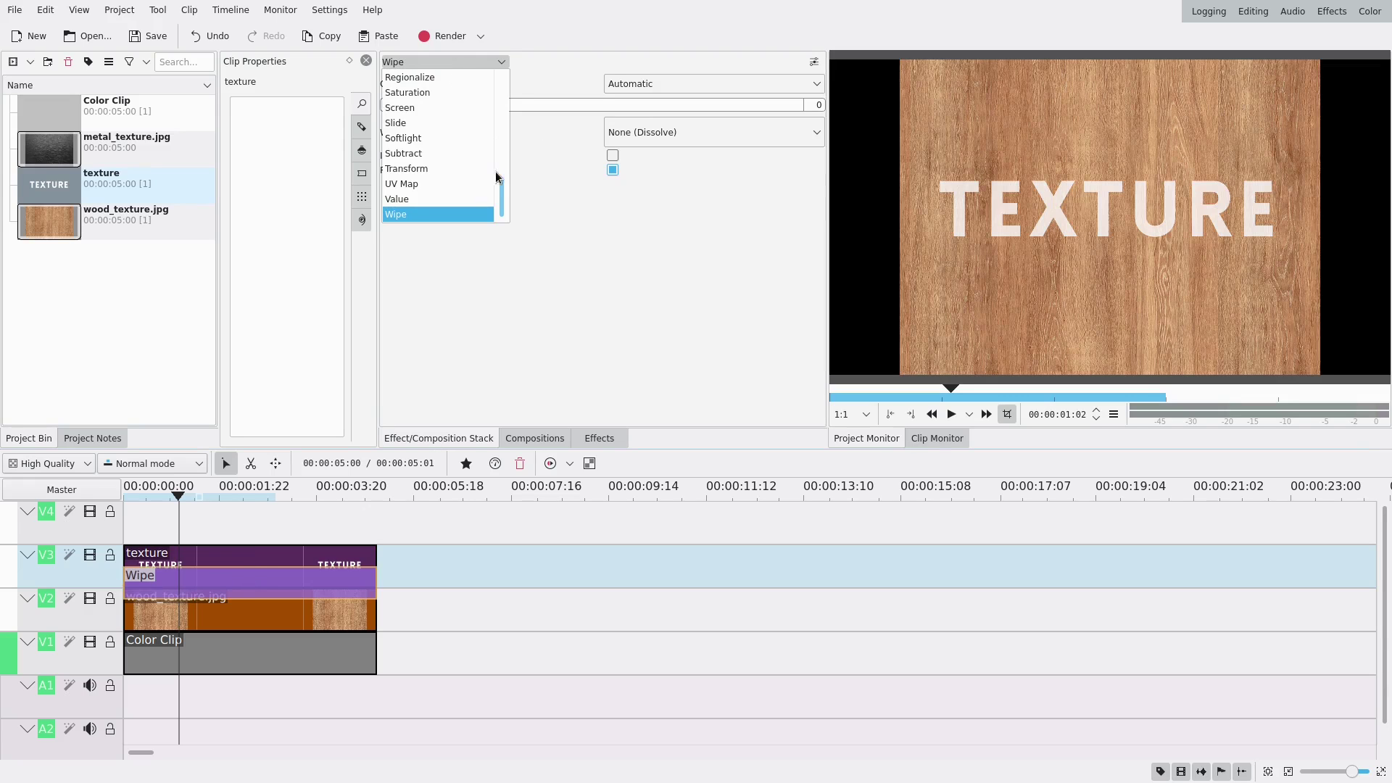
left_click_drag(502, 187, 498, 94)
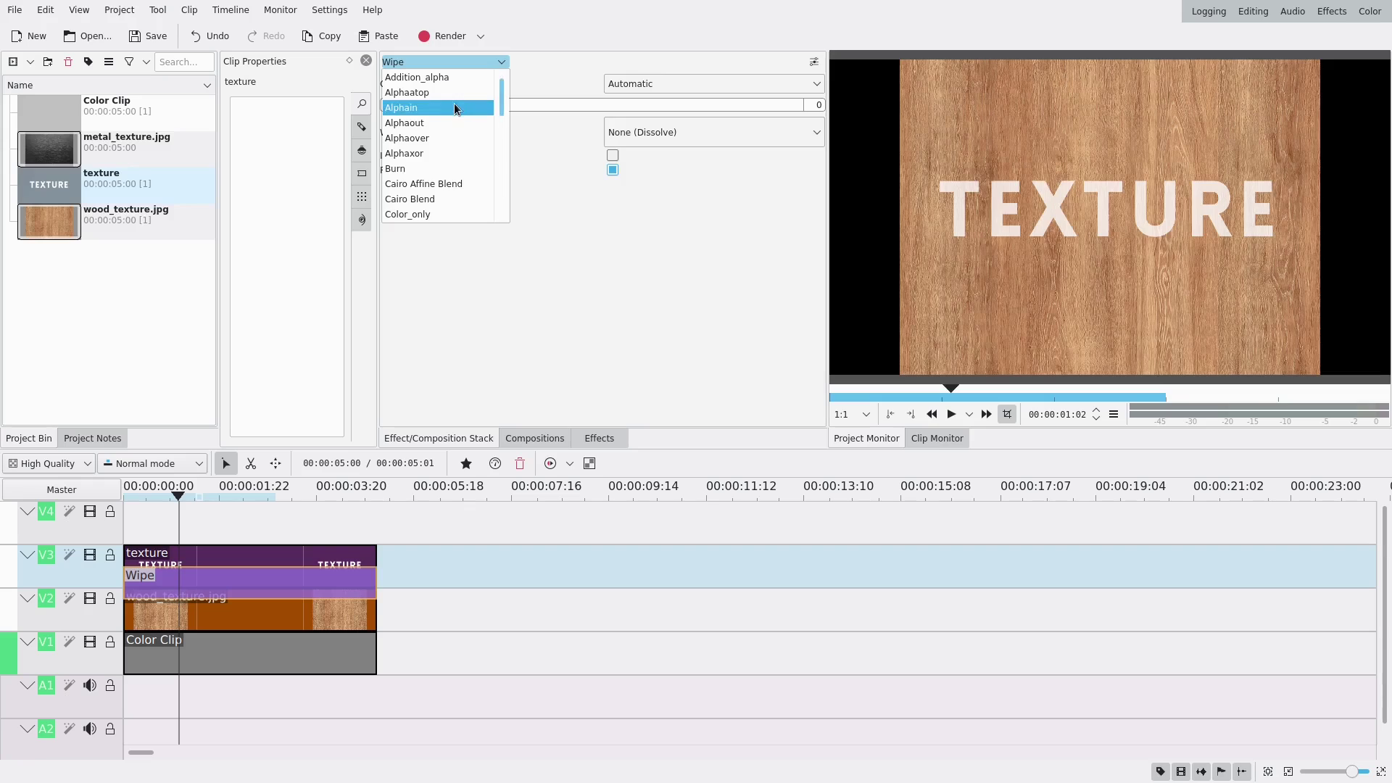
left_click(455, 105)
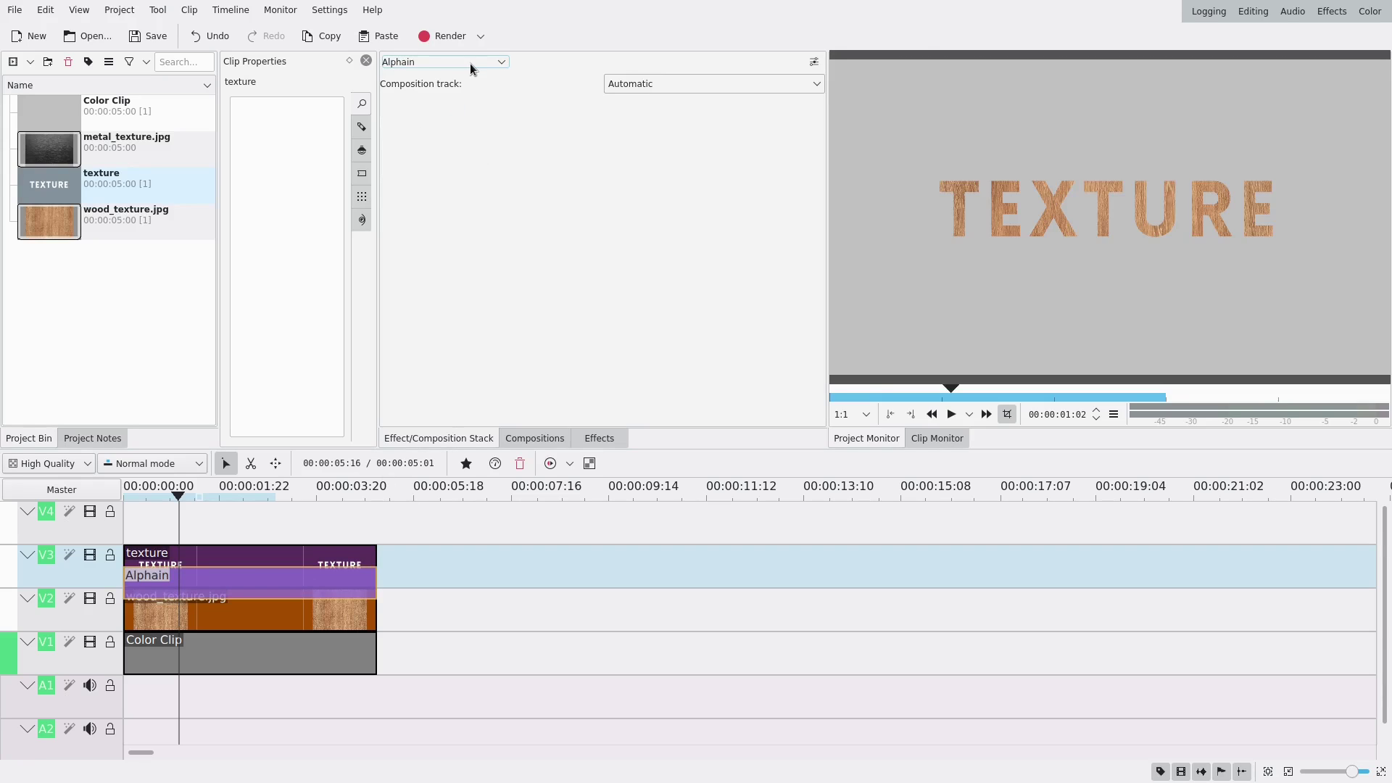
scroll(470, 63, "down", 1)
scroll(470, 63, "up", 2)
scroll(470, 63, "down", 2)
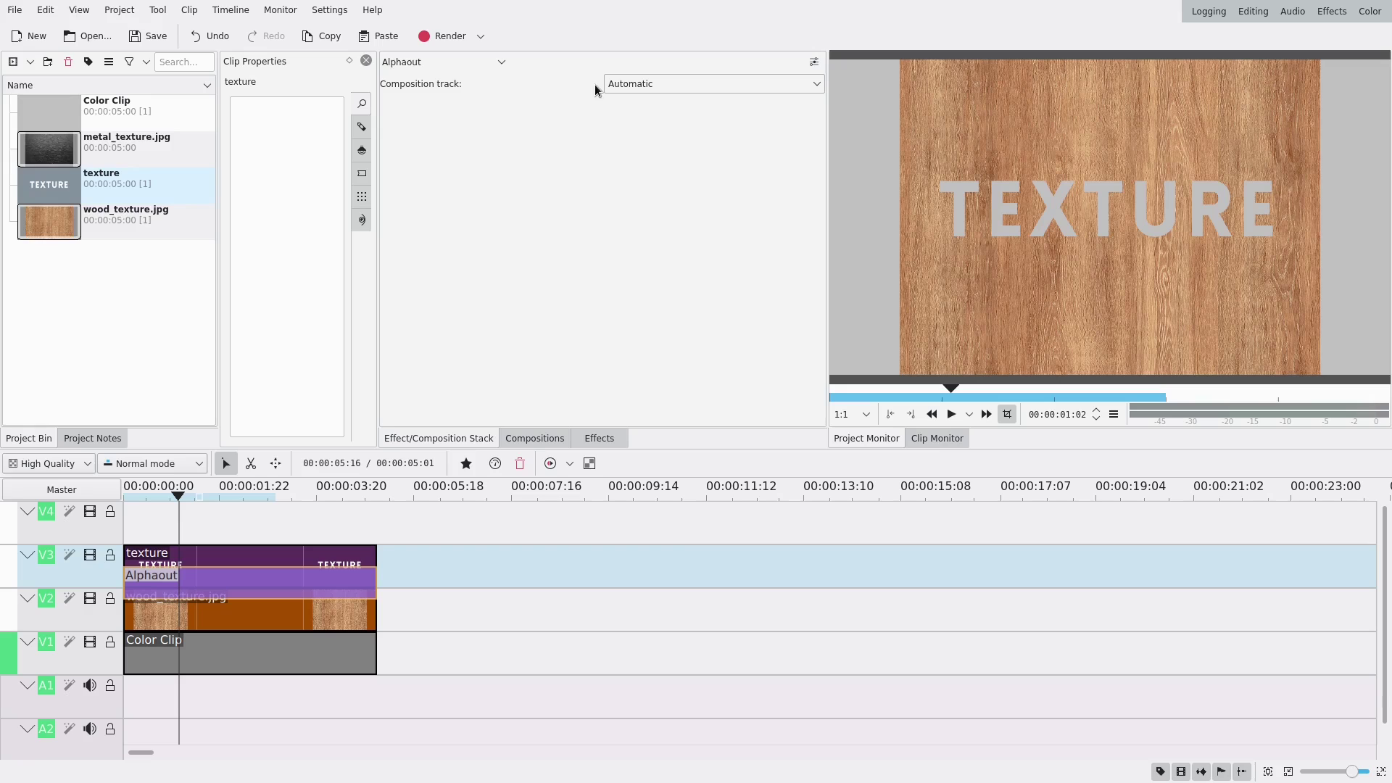
- Change the composition to Composite and transform with Destination in compositing
left_click(472, 63)
scroll(450, 185, "down", 2)
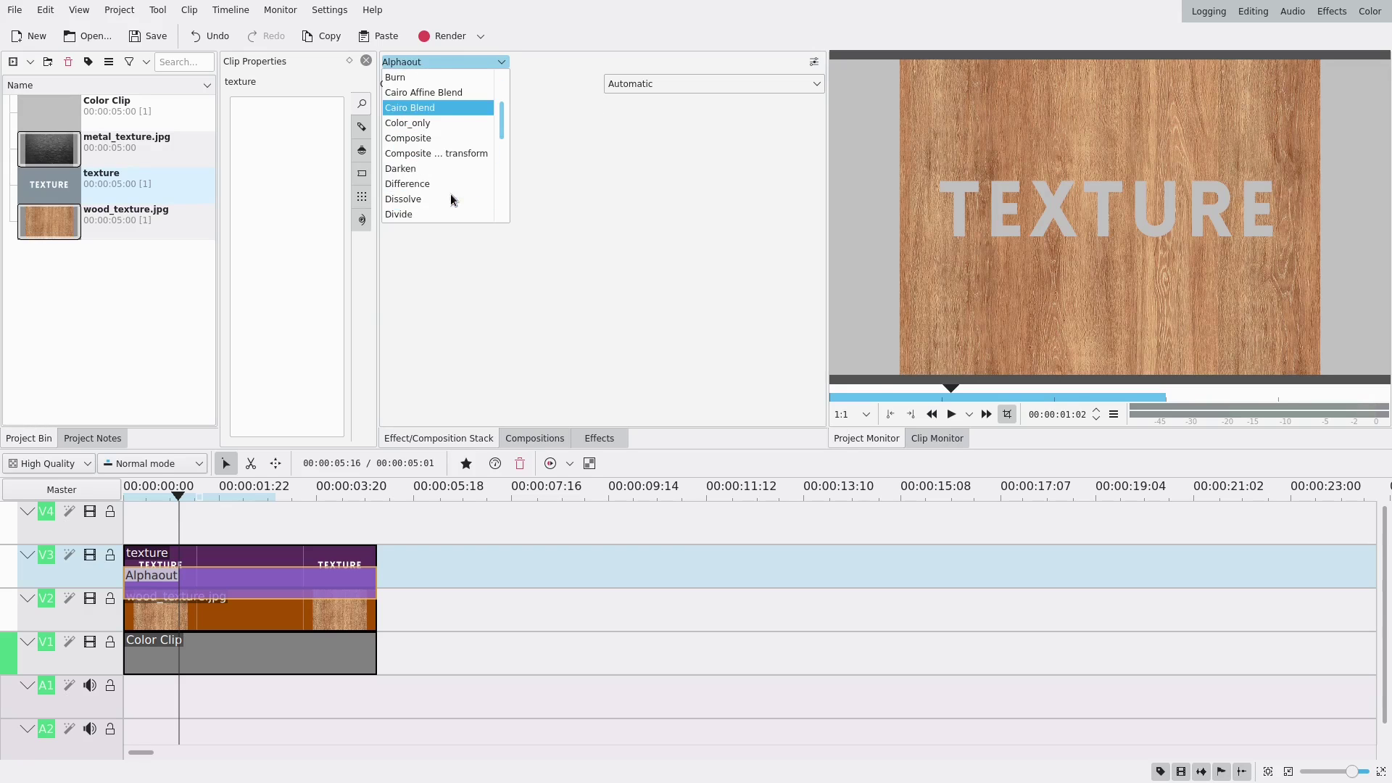
left_click(447, 155)
left_click(649, 249)
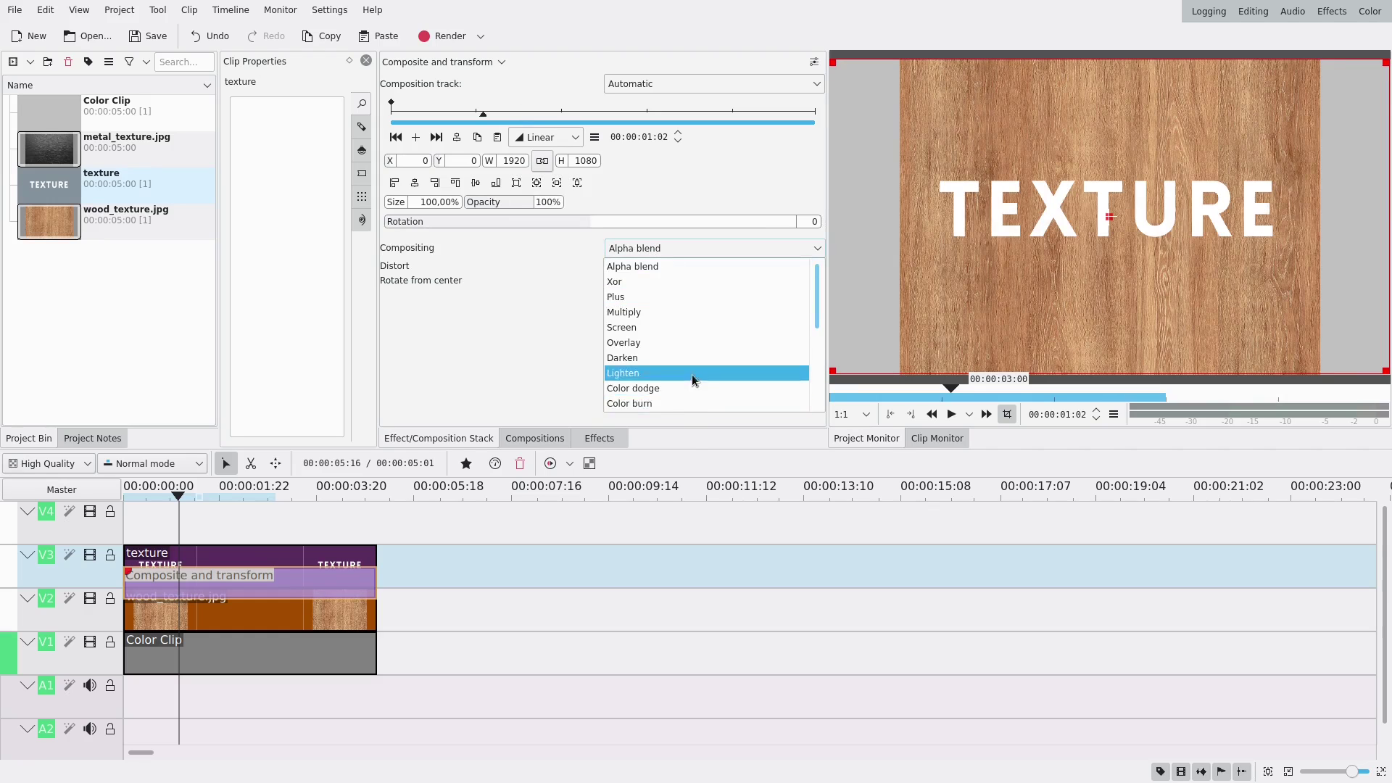
scroll(692, 374, "down", 4)
left_click(680, 390)
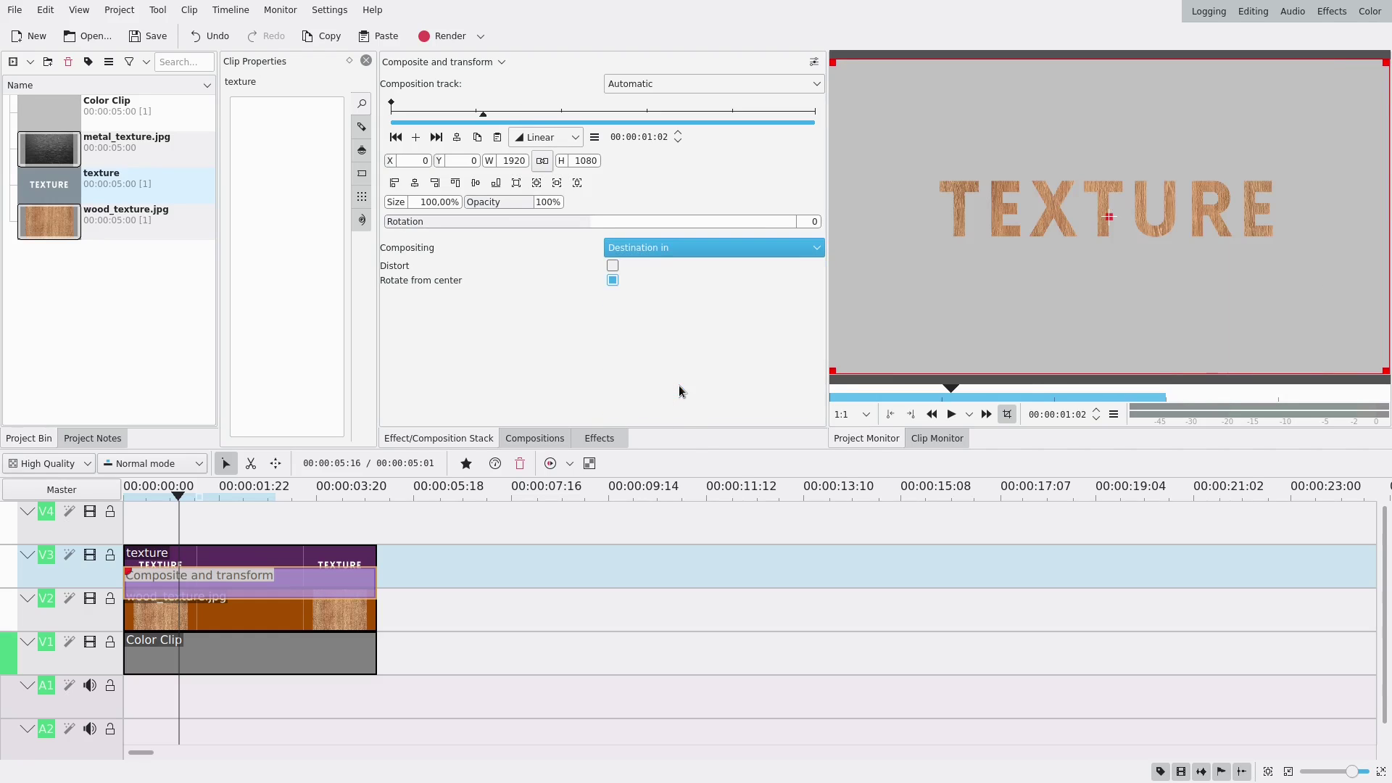
- Switch the title composition type to Alphain
left_click(468, 62)
scroll(427, 145, "up", 3)
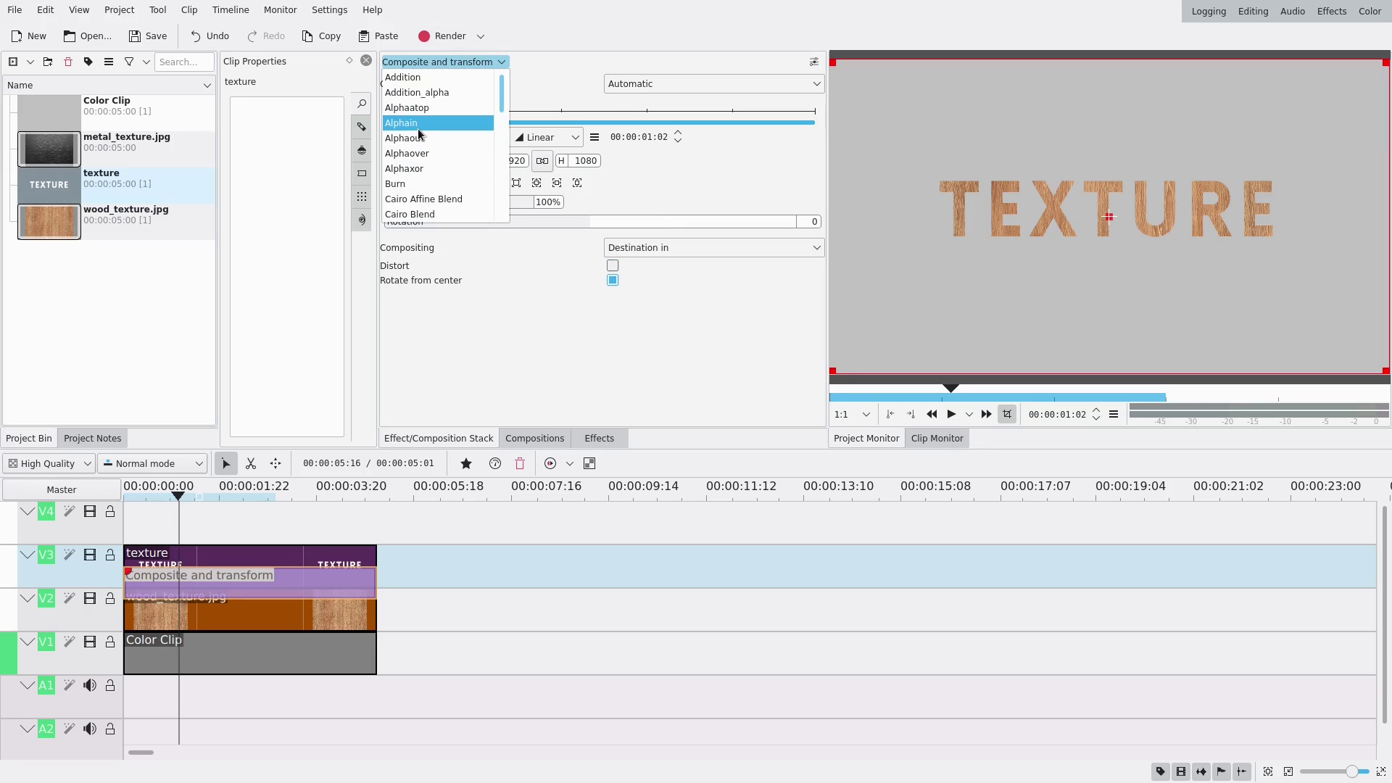
left_click(418, 129)
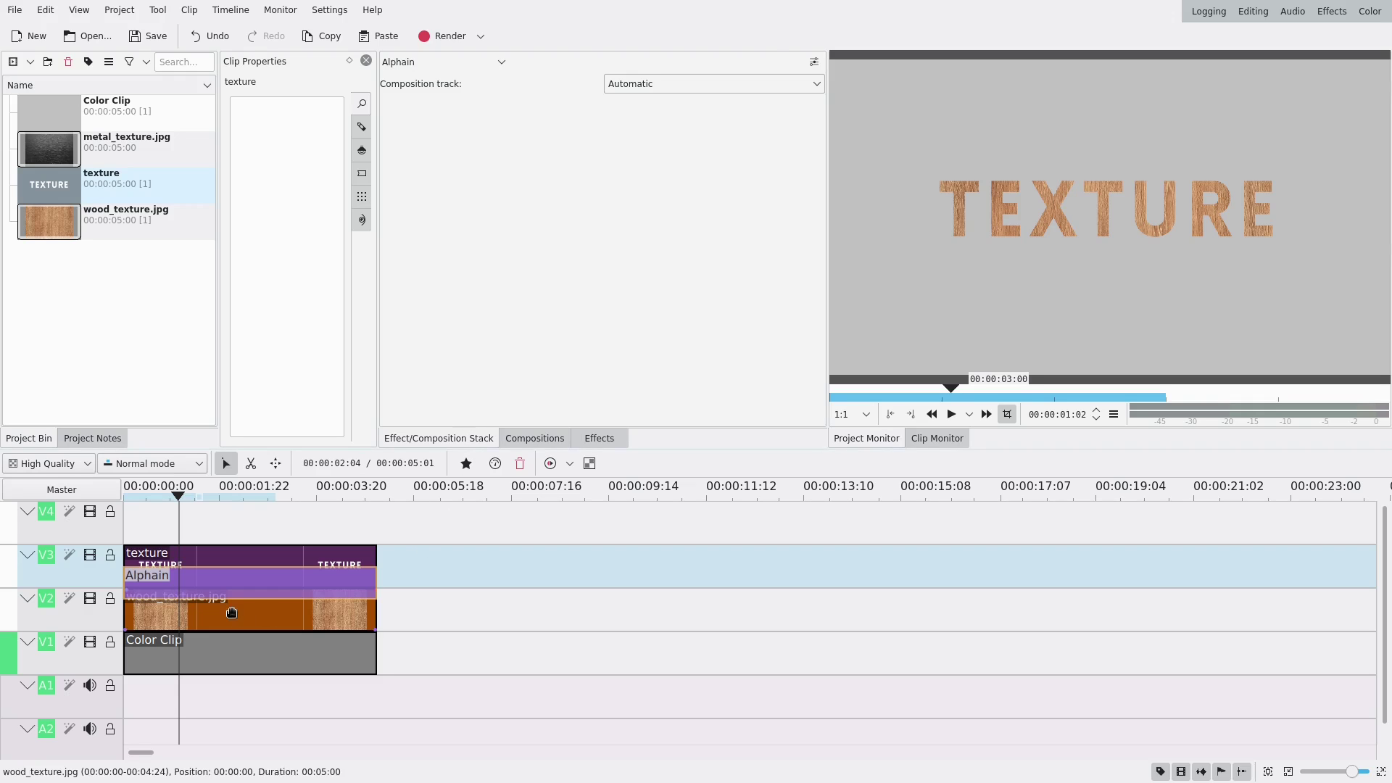
- Replace wood_texture.jpg on V2 with metal_texture.jpg and move the title clip up to V4
left_click(269, 615)
left_click_drag(269, 615, 596, 588)
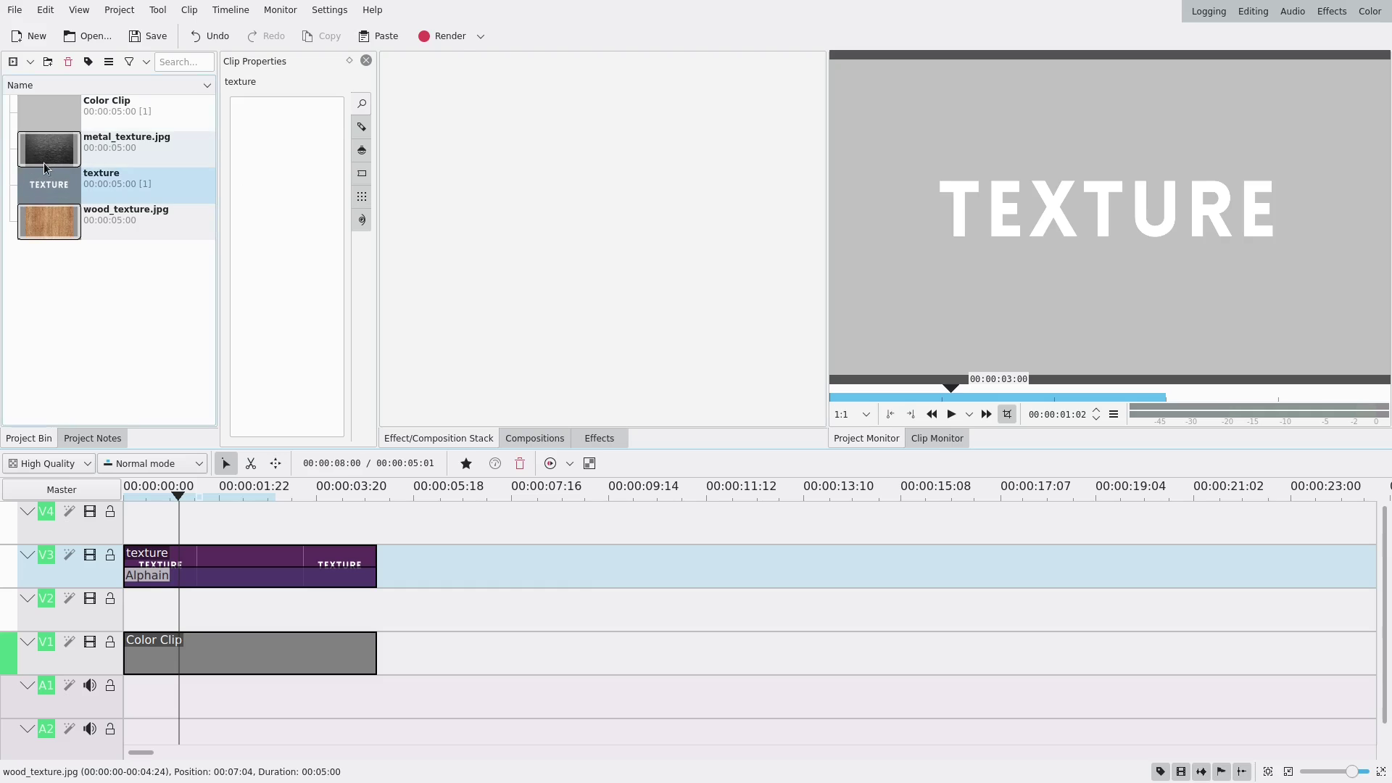
left_click_drag(47, 161, 234, 543)
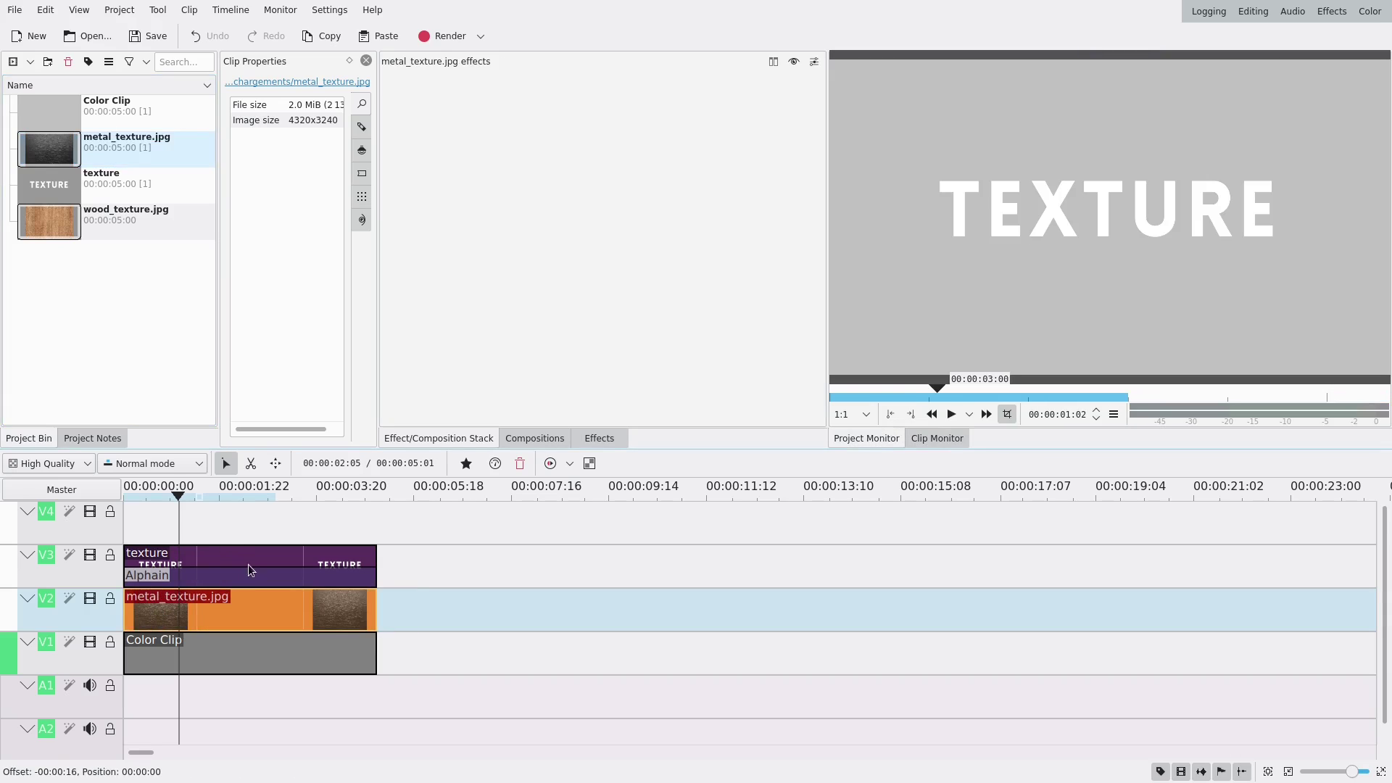
left_click(226, 533)
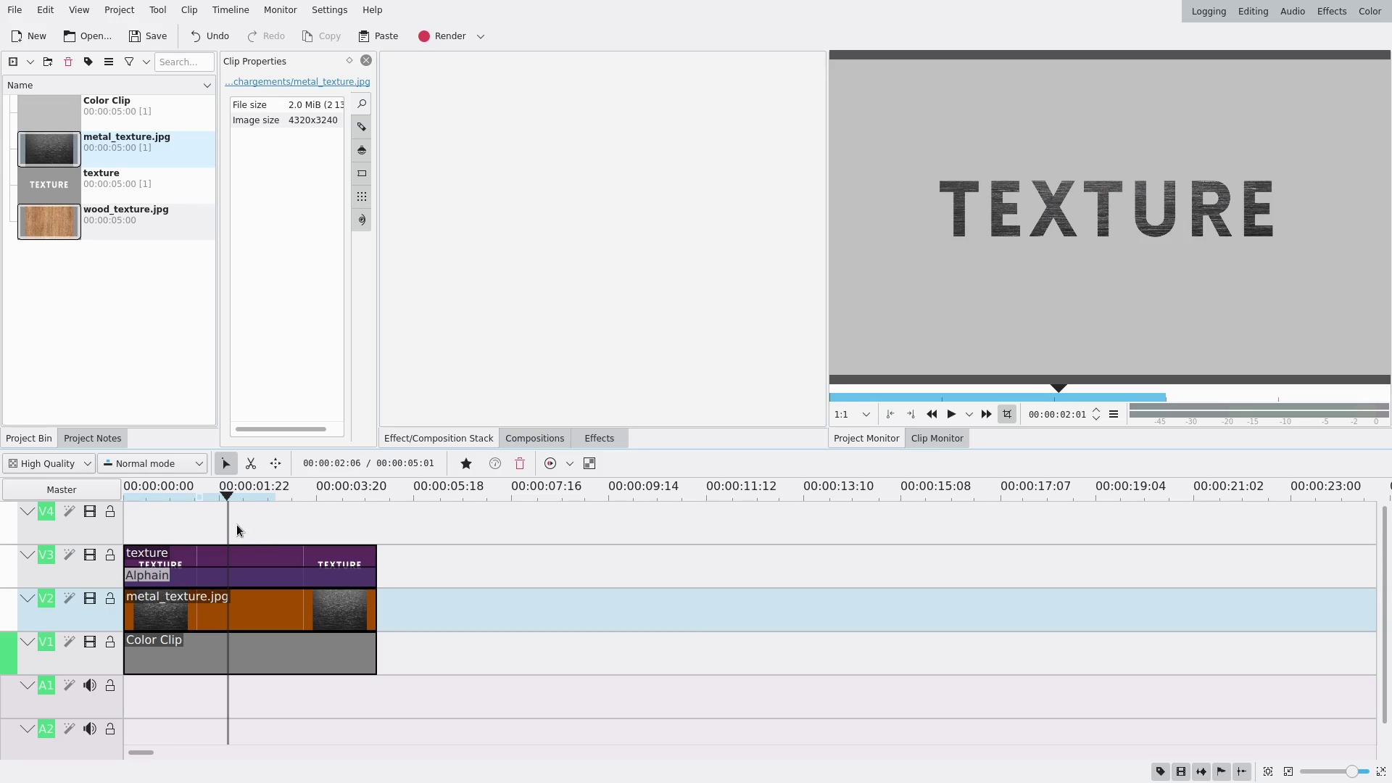
mouse_move(200, 532)
left_mouse_down()
mouse_move(248, 577)
mouse_move(224, 538)
left_mouse_up()
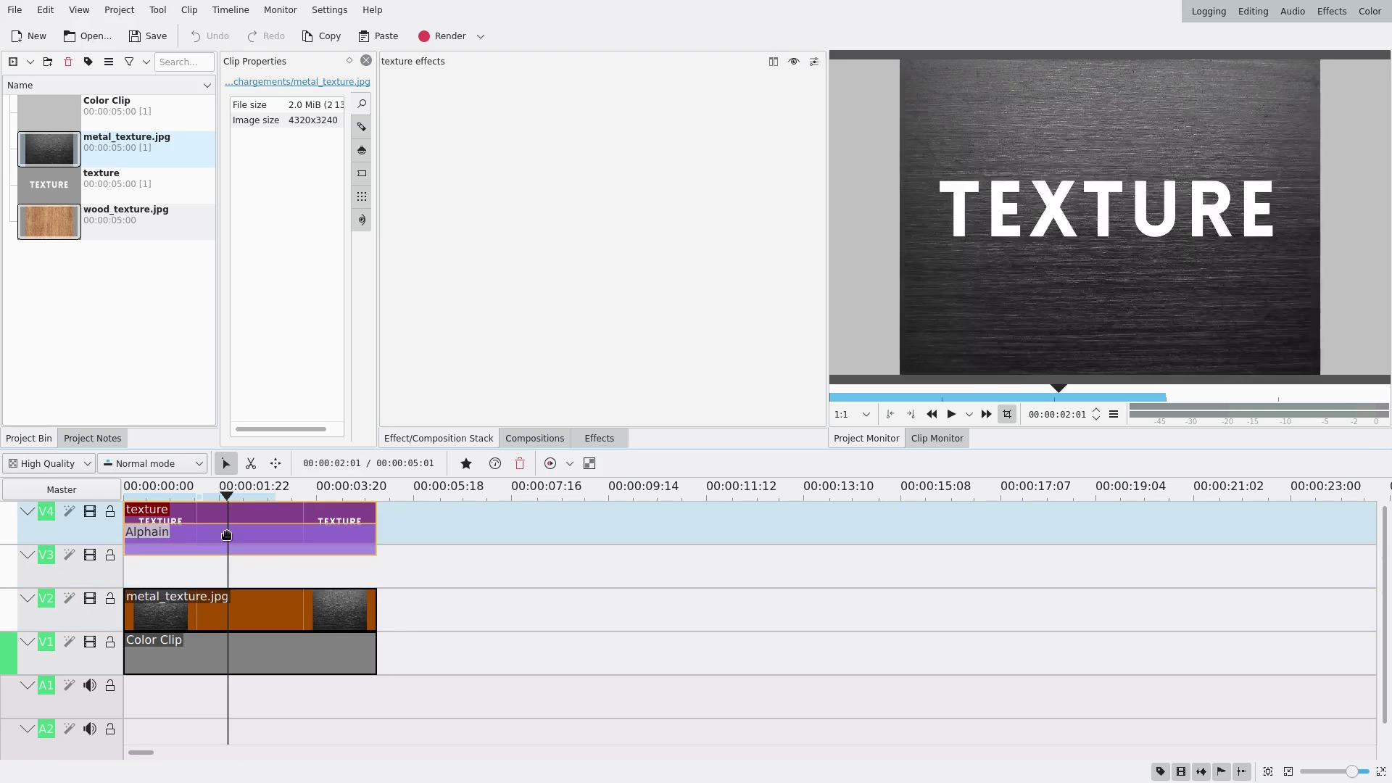
- Set the title's Alphain composition to blend with track V2
left_click(268, 544)
left_click(486, 538)
left_click(340, 542)
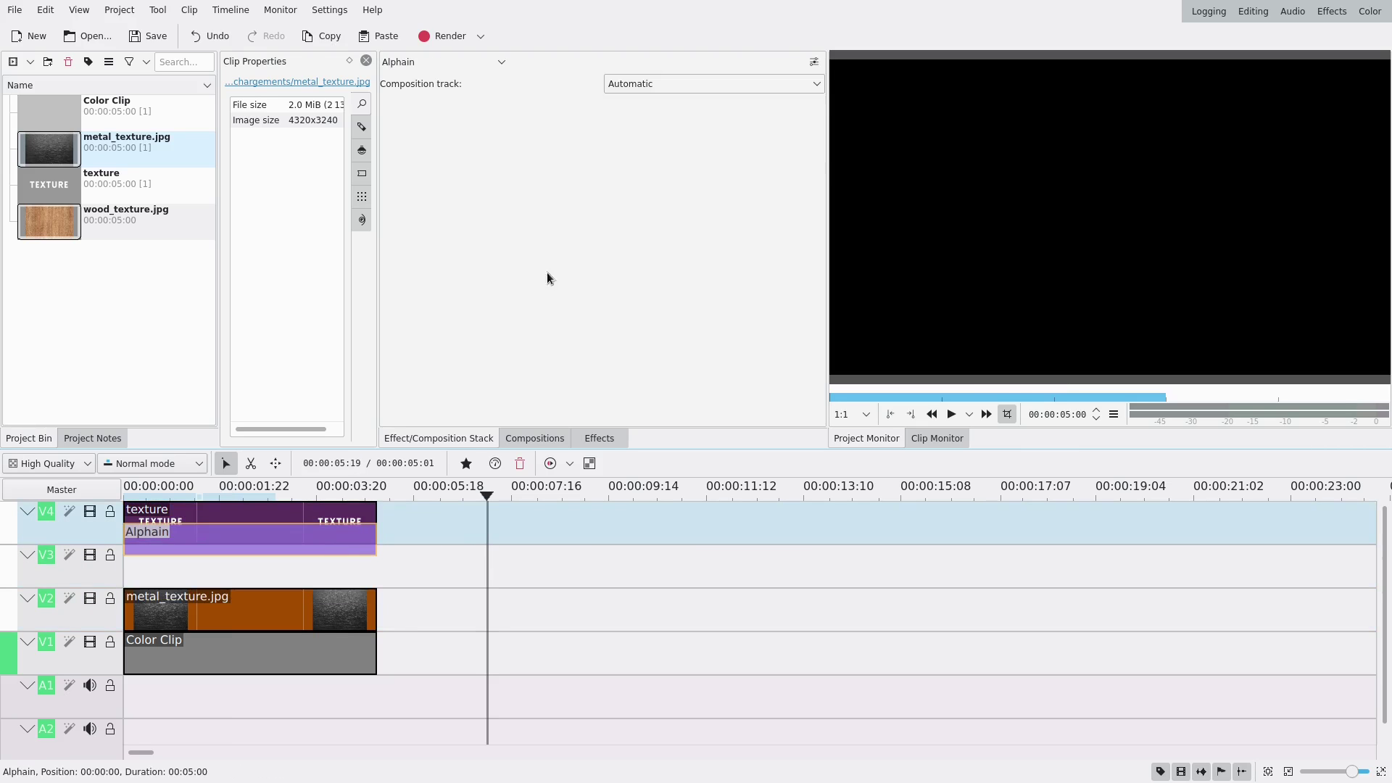
left_click(632, 84)
left_click(623, 130)
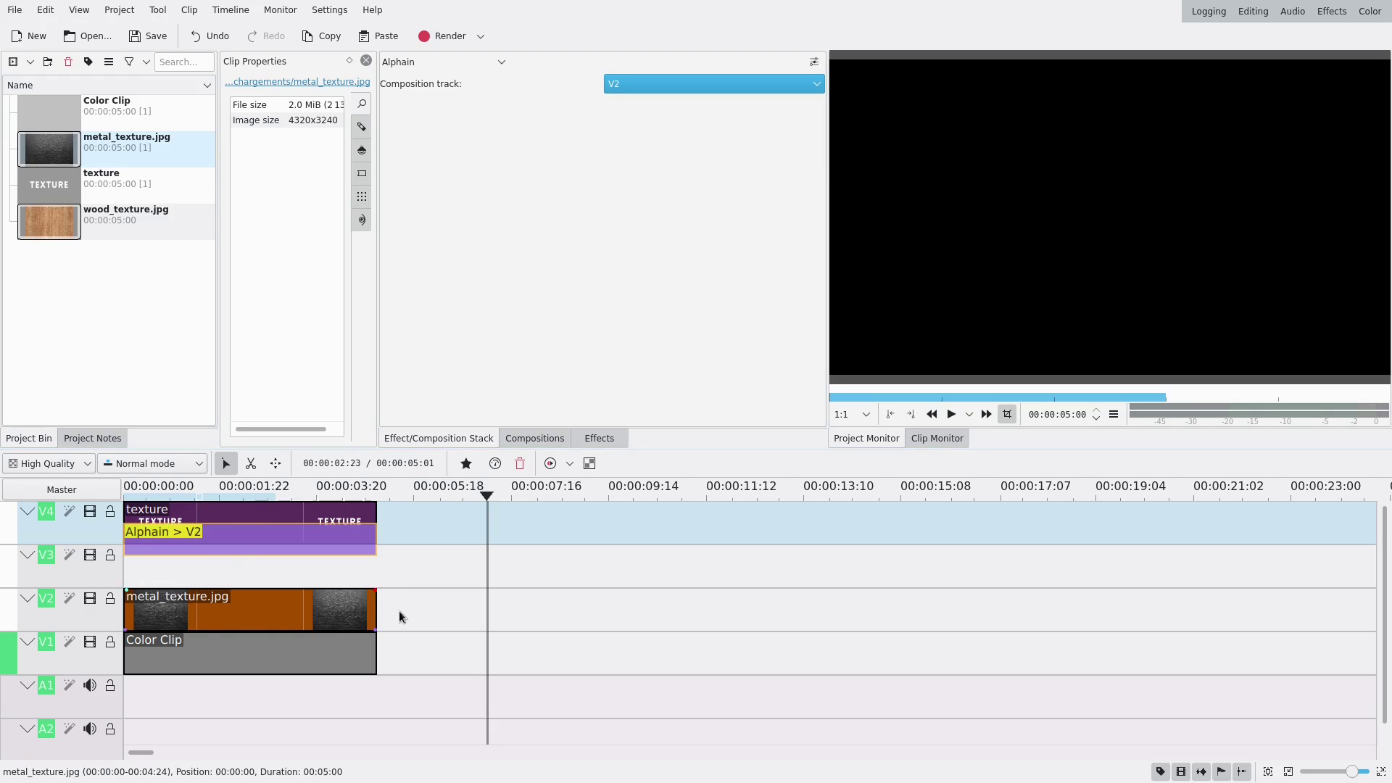
left_click(214, 620)
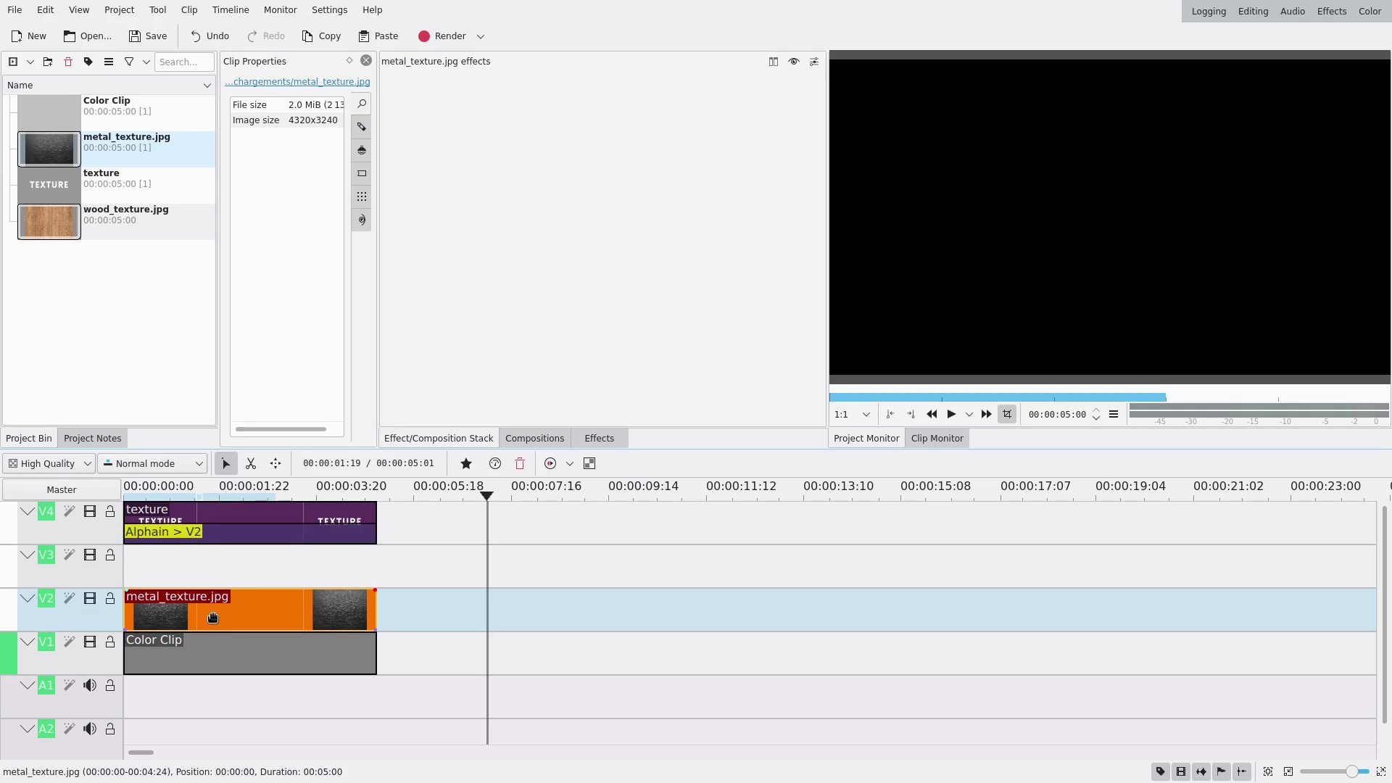
- Copy the V2 metal_texture.jpg clip onto V3, starting at zero
key("ctrl+c")
key("ctrl+v")
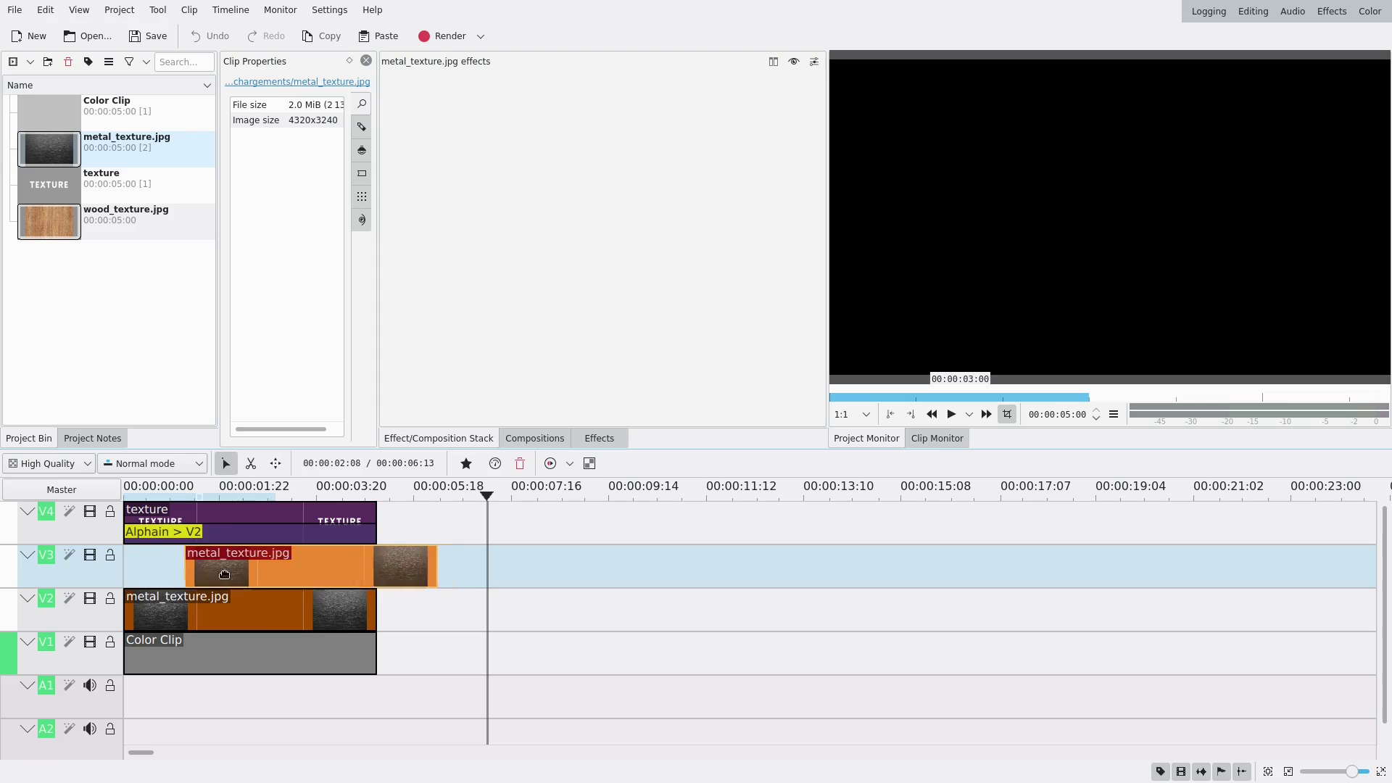
left_click_drag(224, 574, 163, 575)
- Add a full-length Composite composition between V3 and V2
left_click(374, 584)
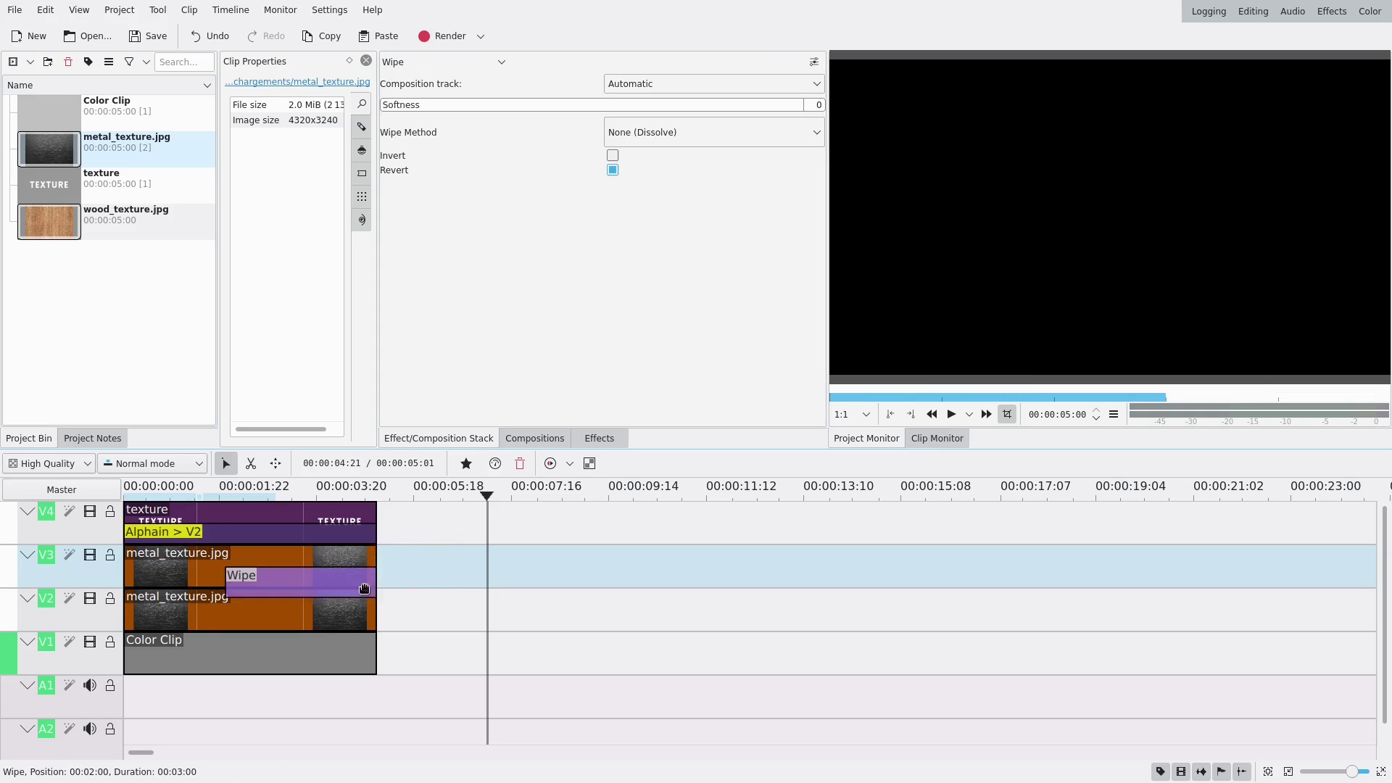
left_click_drag(225, 581, 125, 582)
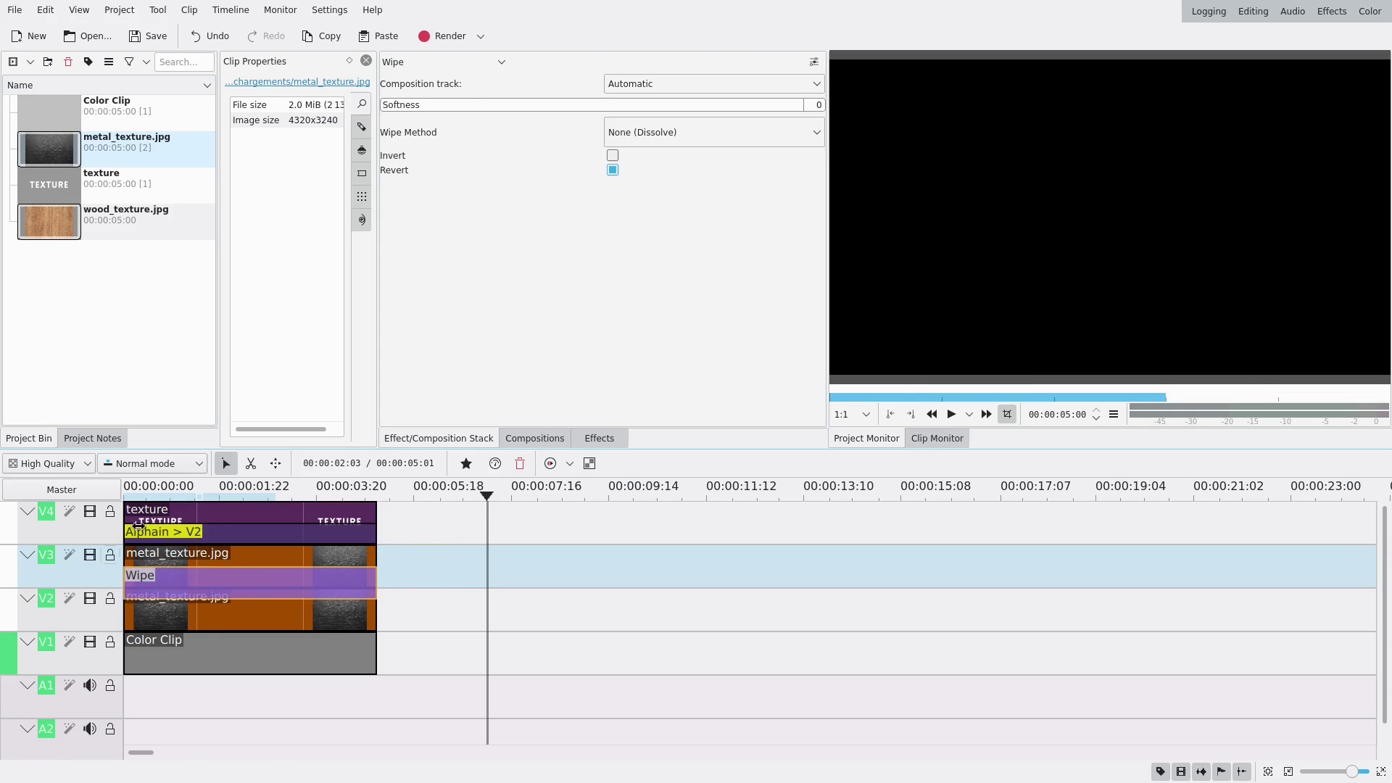
left_click(446, 62)
scroll(447, 123, "up", 6)
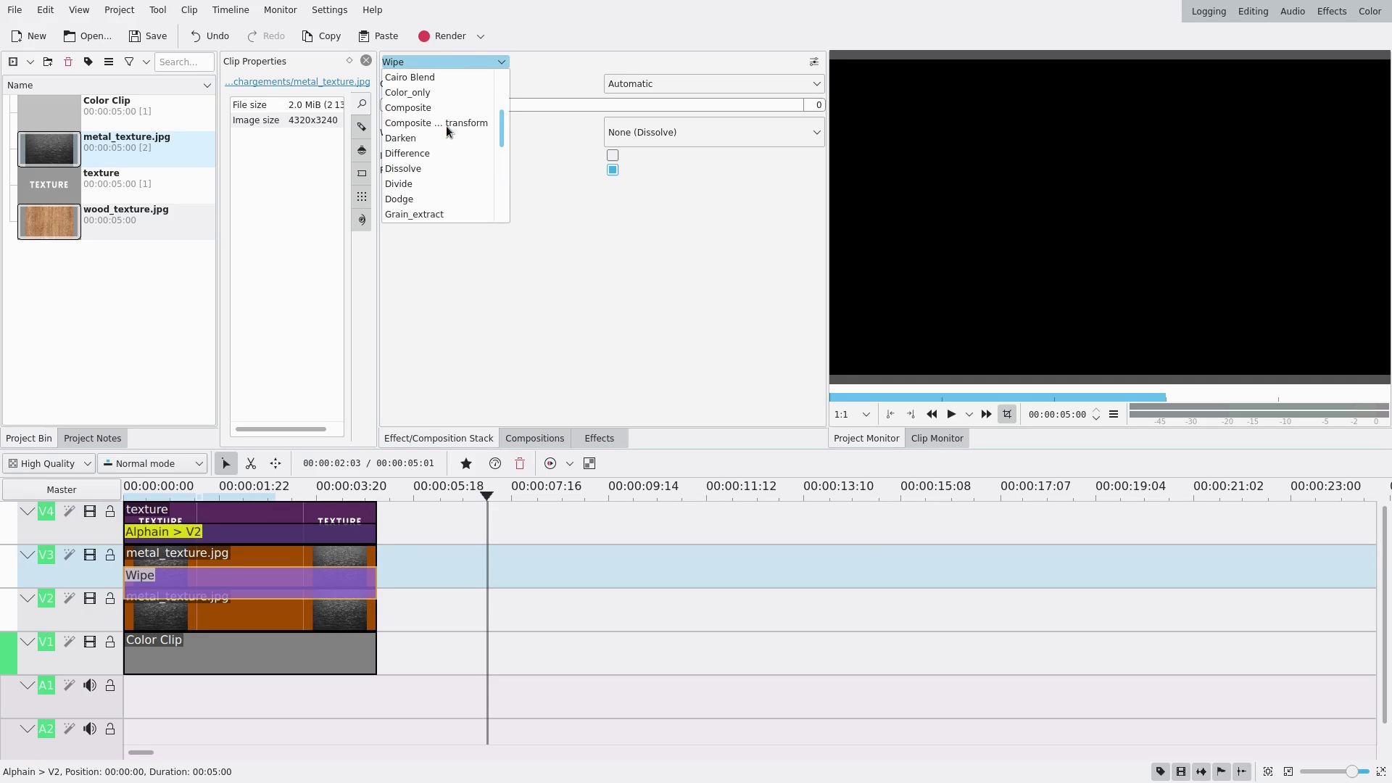
left_click(446, 125)
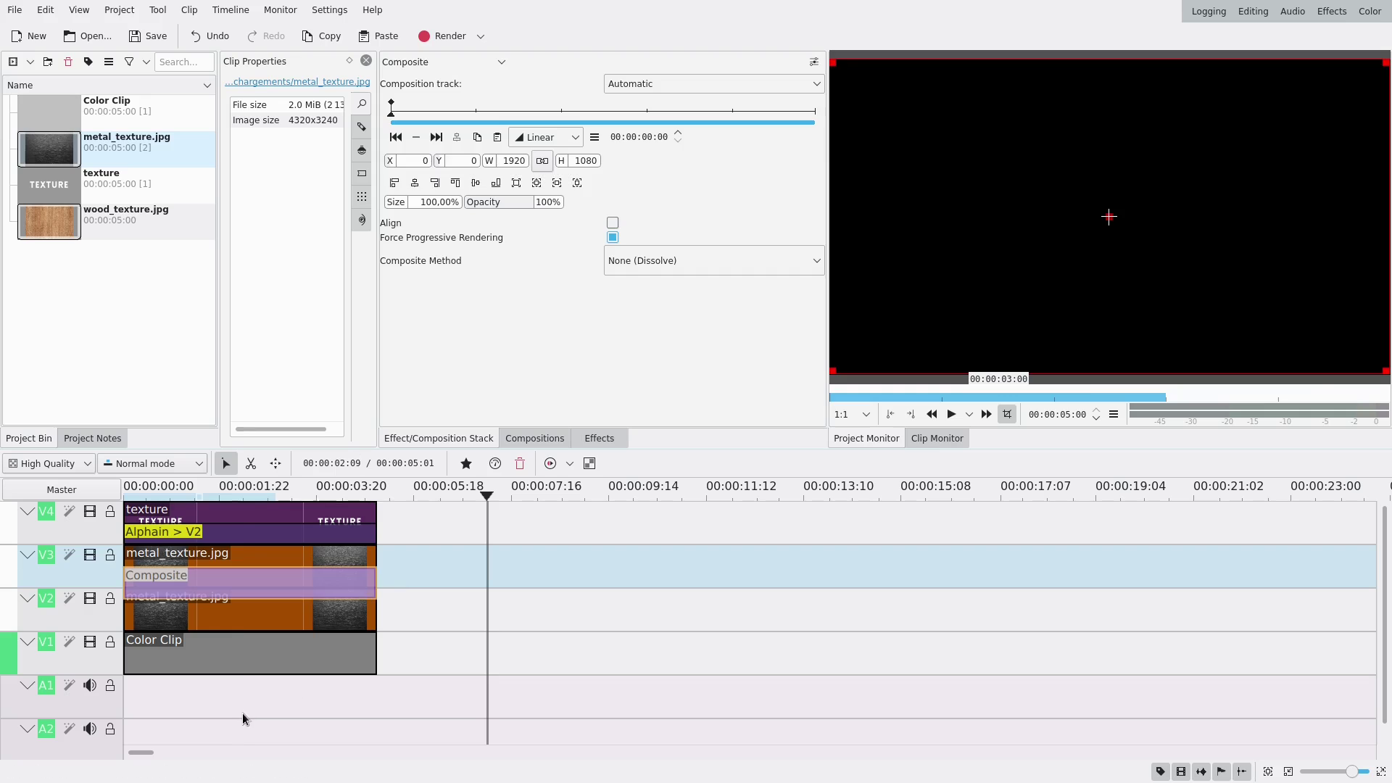
left_click(243, 714)
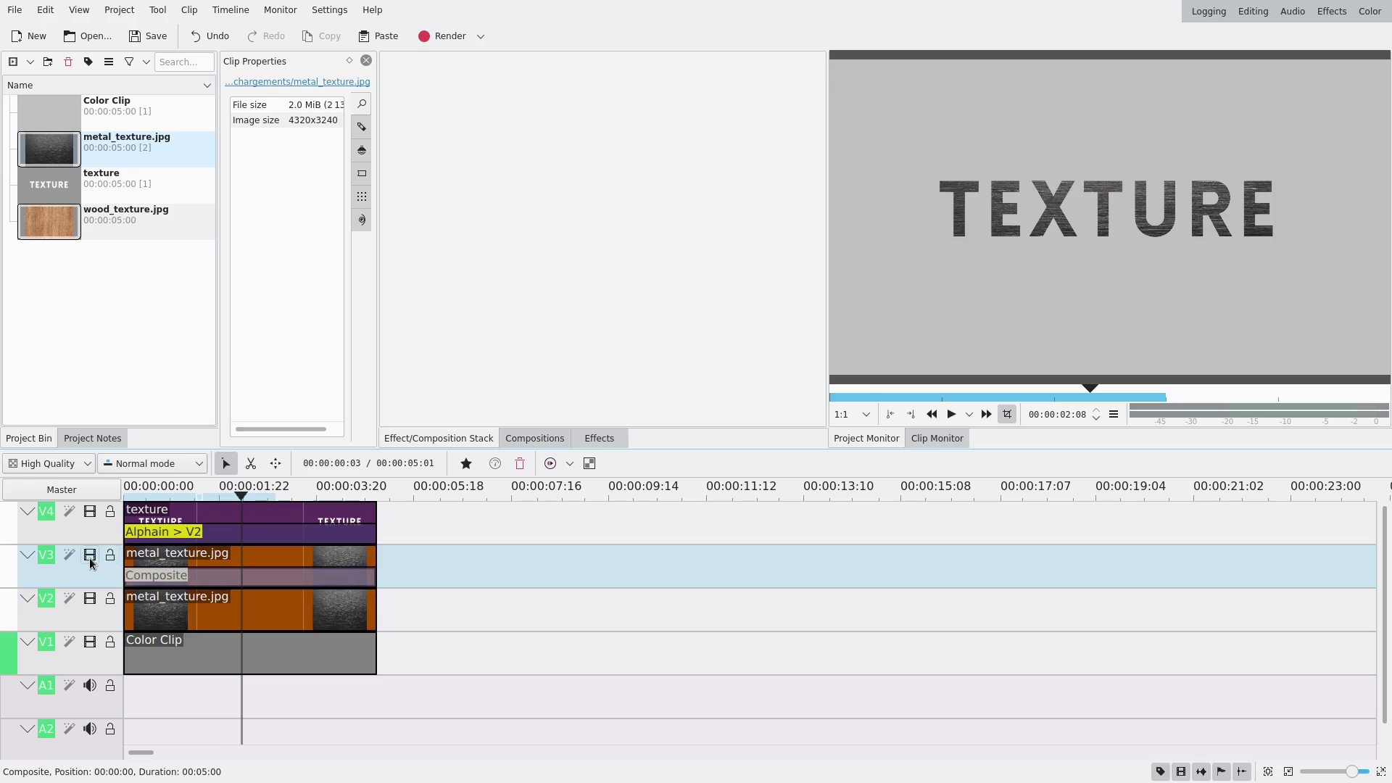
- Search effects for 'bri' and apply Brightness to the V3 metal clip
left_click(599, 438)
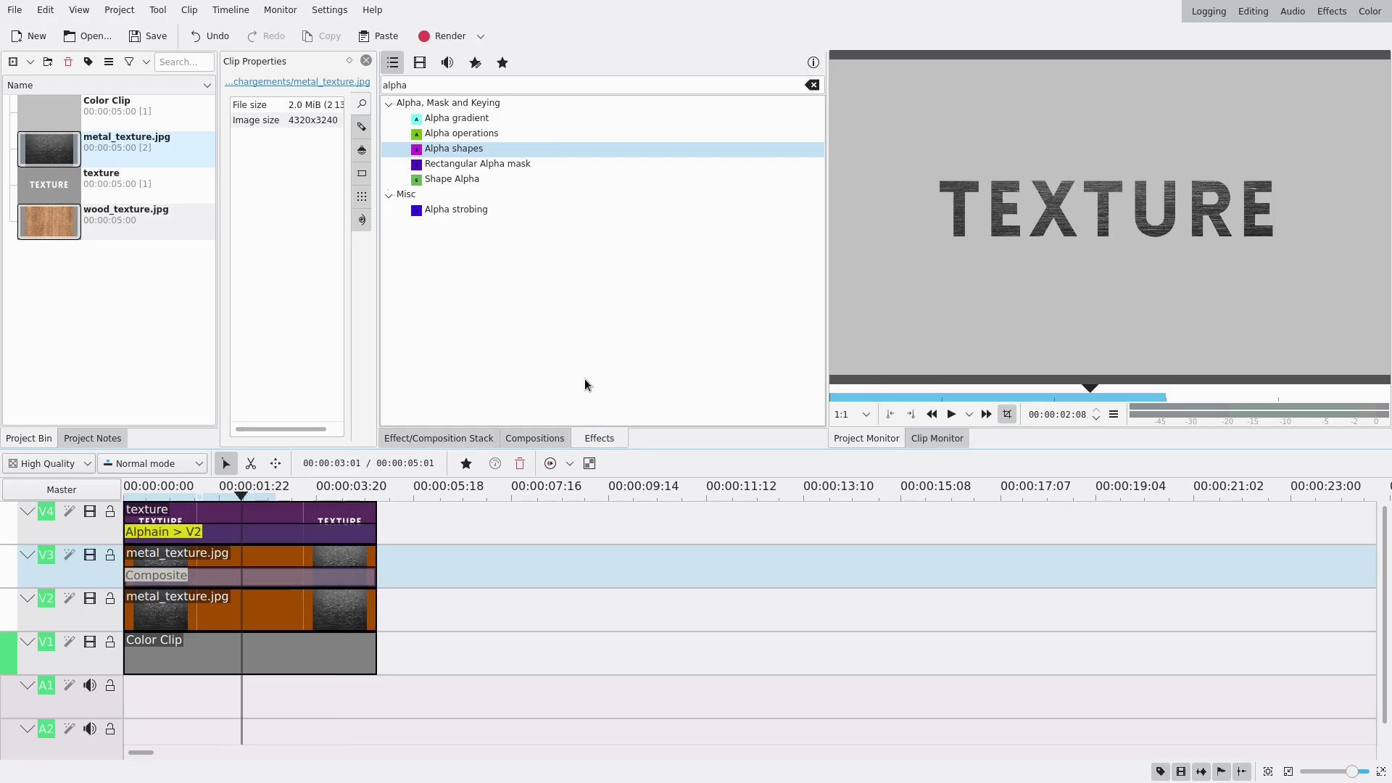
double_click(548, 84)
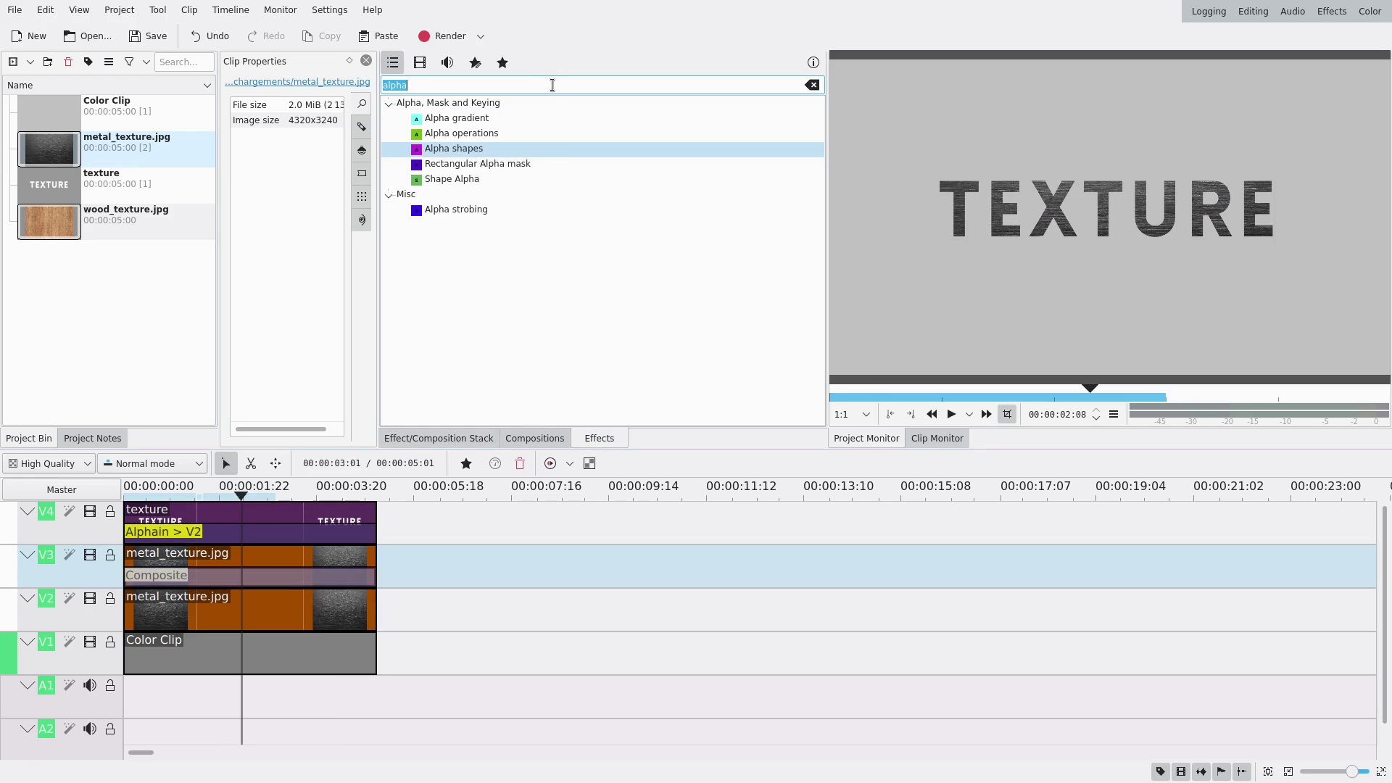
type("bright")
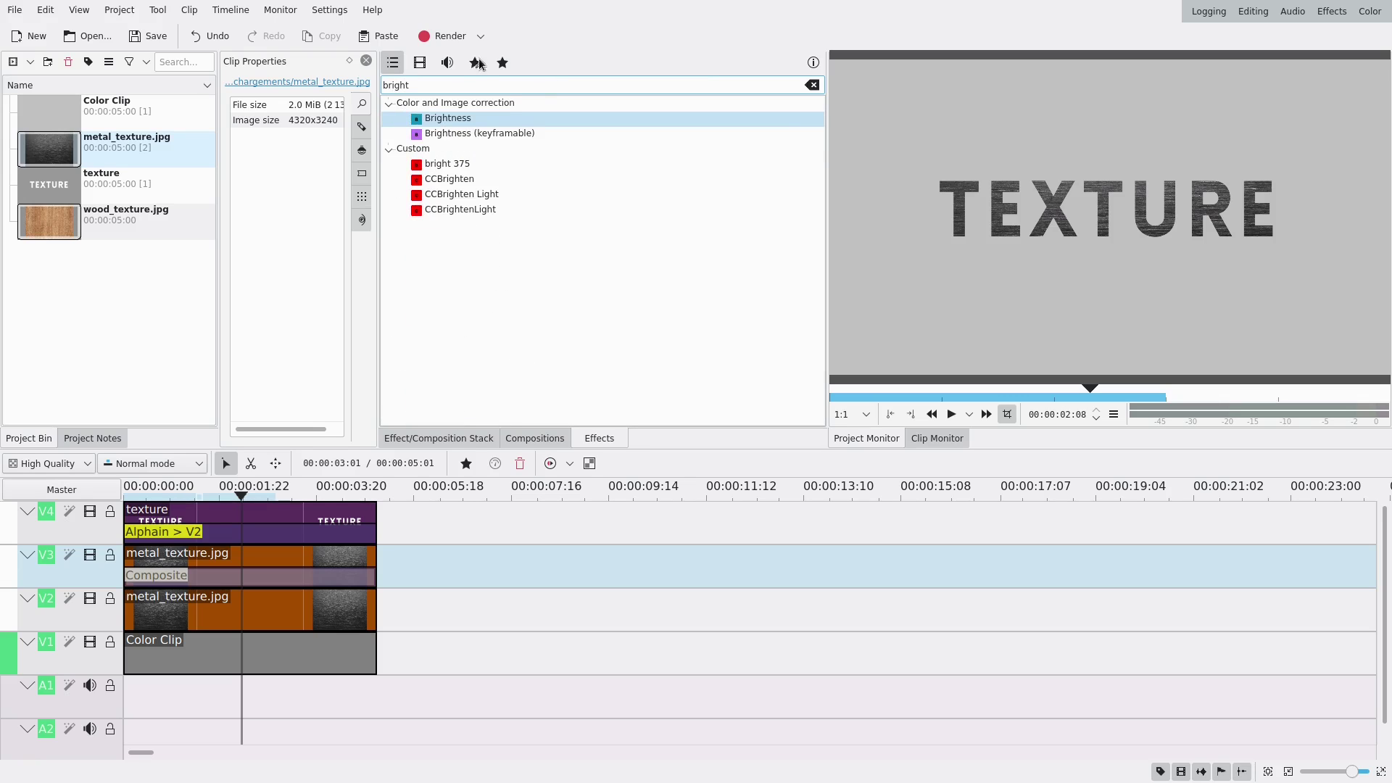
left_click_drag(464, 119, 267, 558)
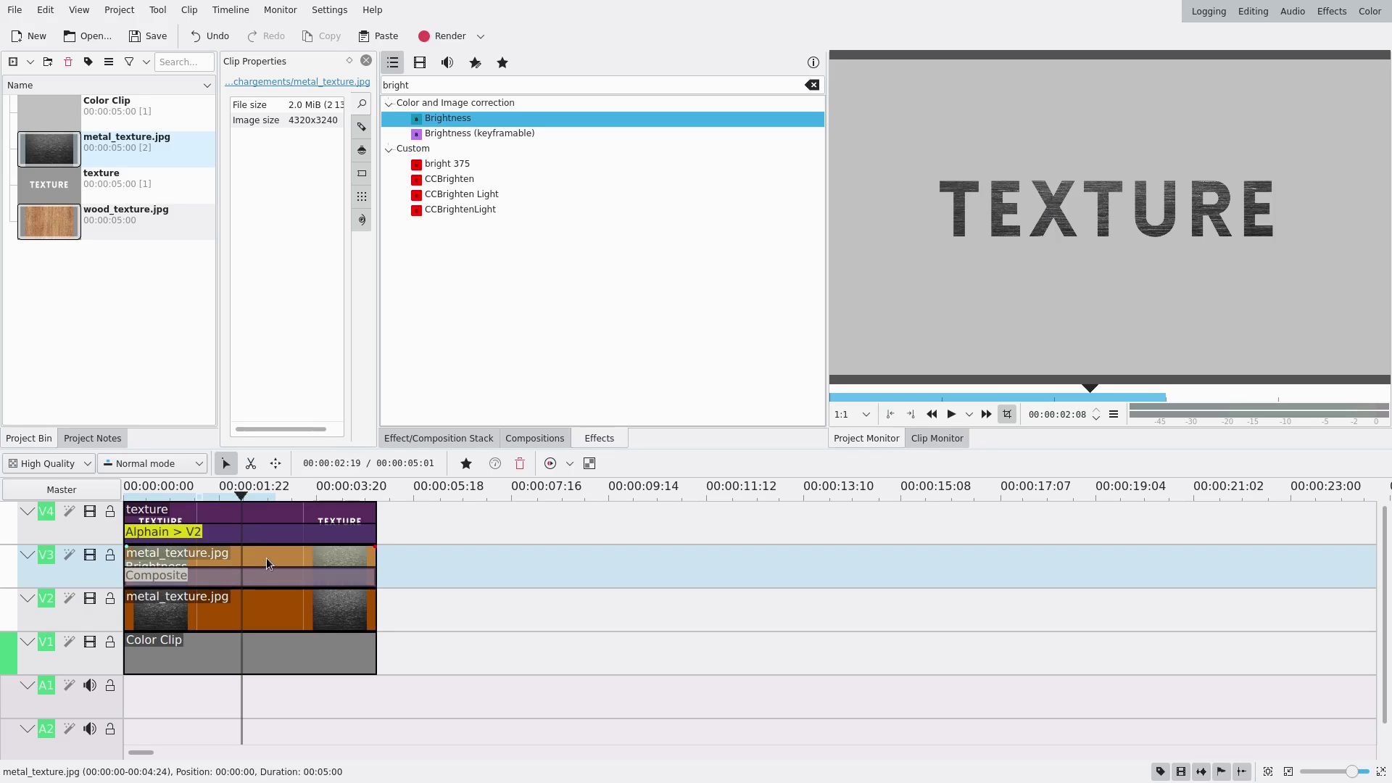
- Raise the metal clip's Brightness value to 750
left_click(662, 161)
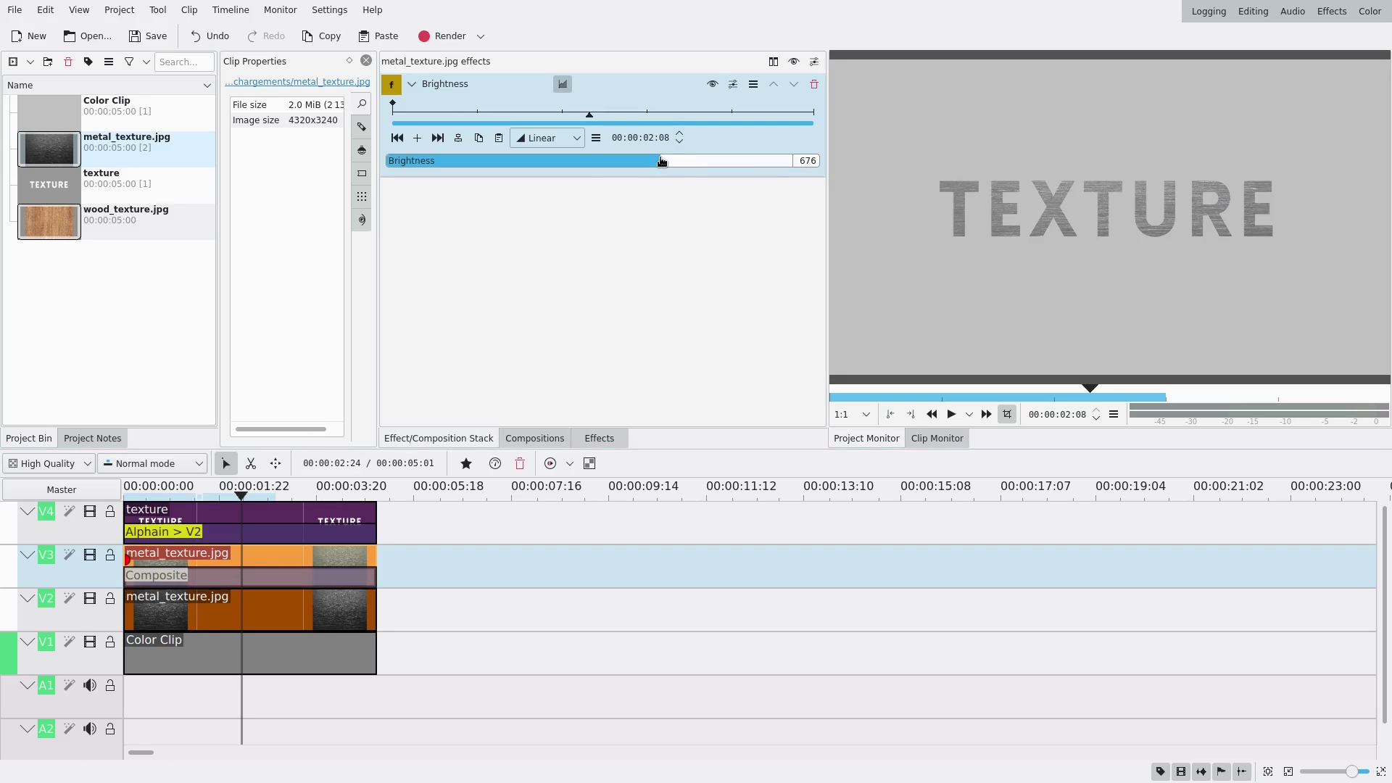
left_click(686, 162)
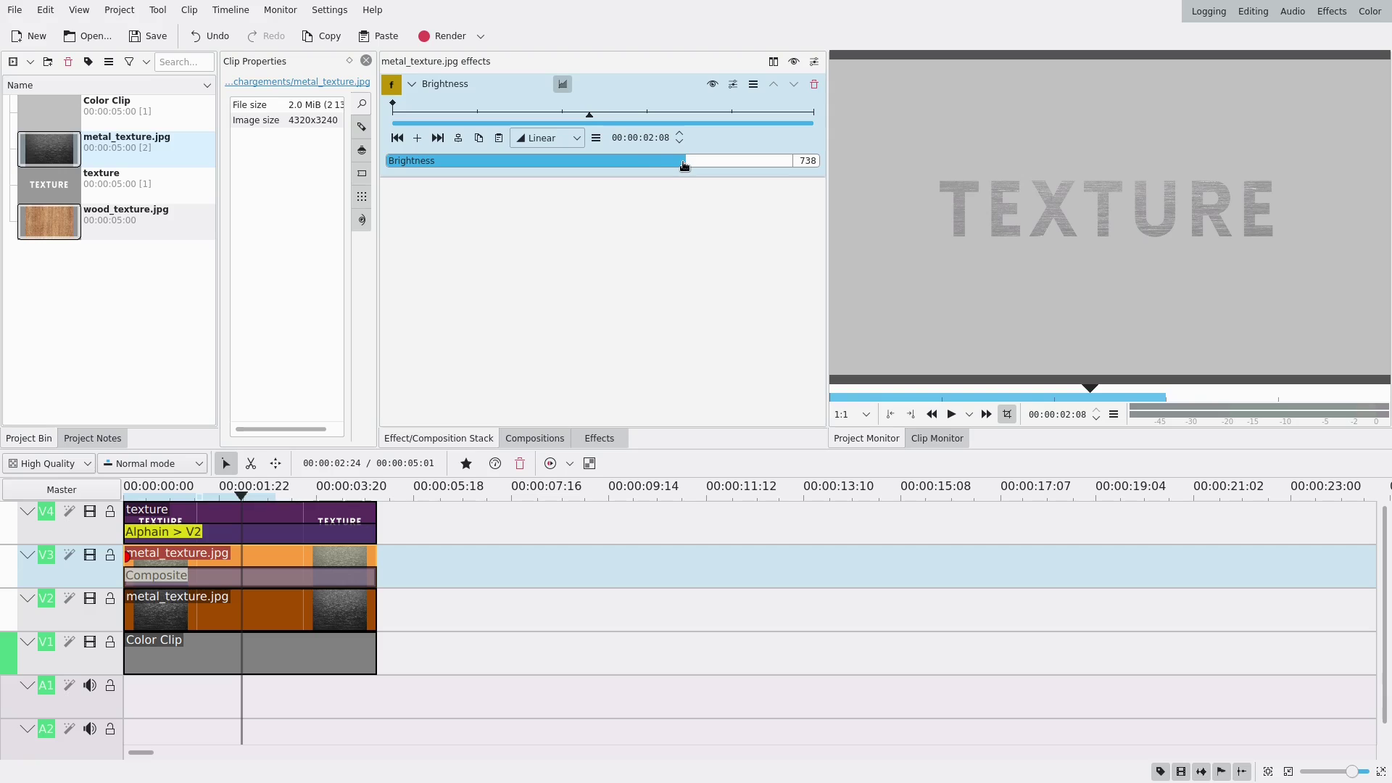
left_click(662, 163)
left_click(690, 163)
left_click(594, 438)
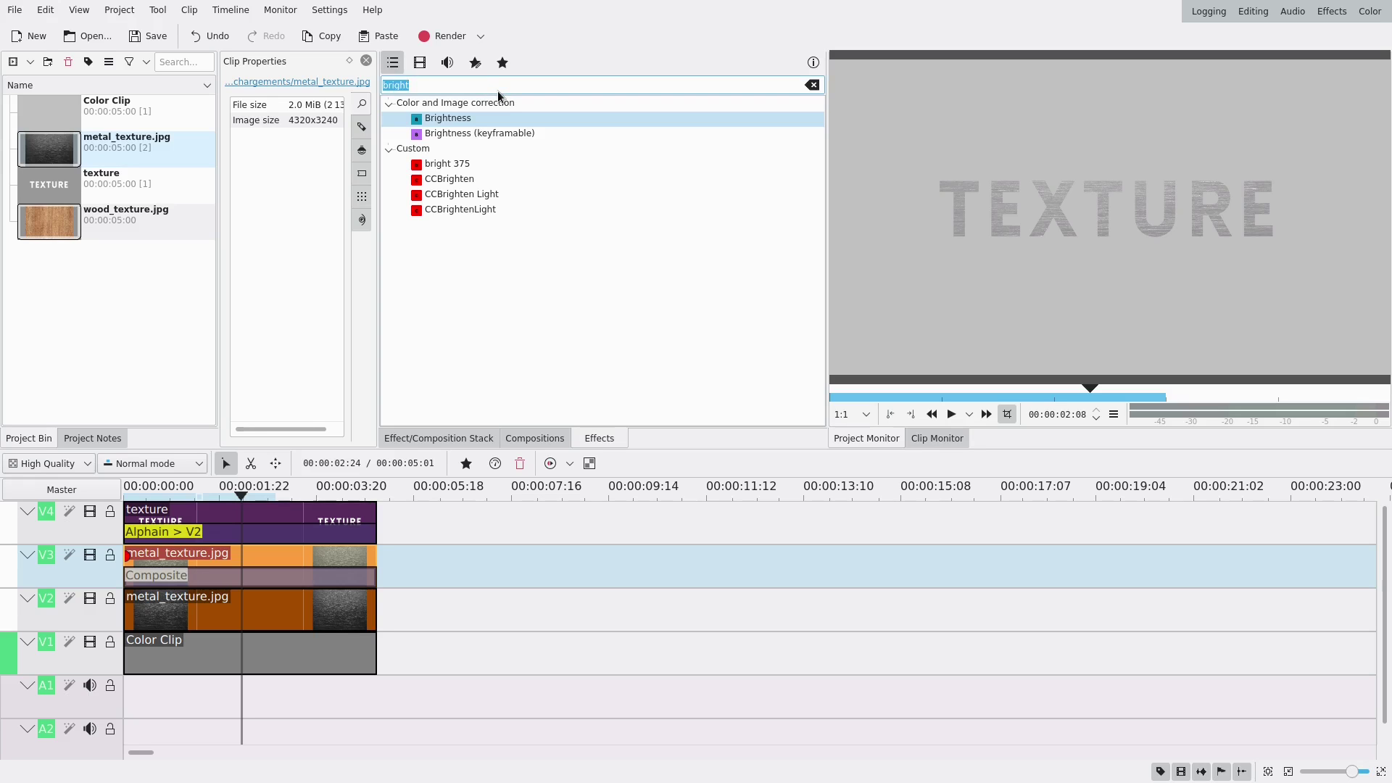
- Search effects for 'alpha' and apply Alpha shapes to the V3 metal clip
key("ctrl+a")
type("alpha")
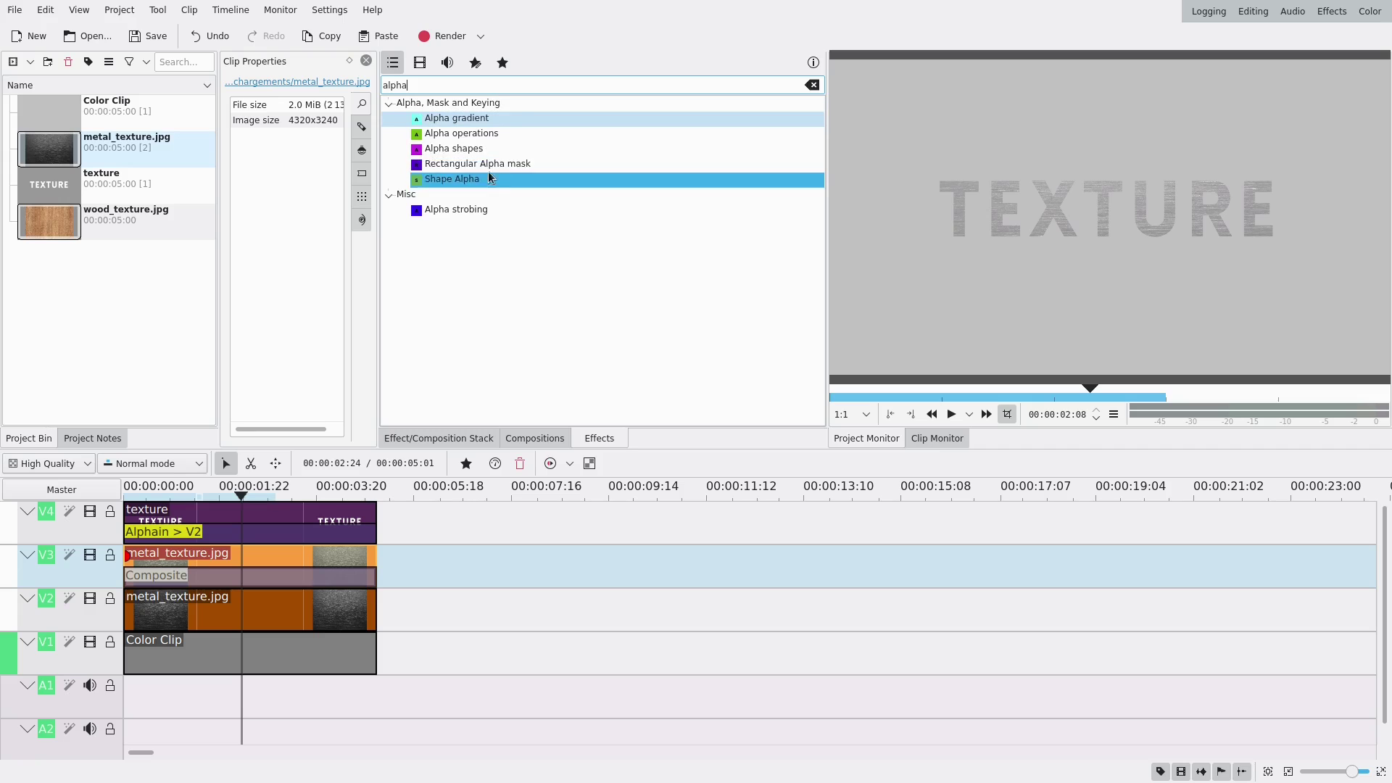
left_click_drag(464, 148, 316, 557)
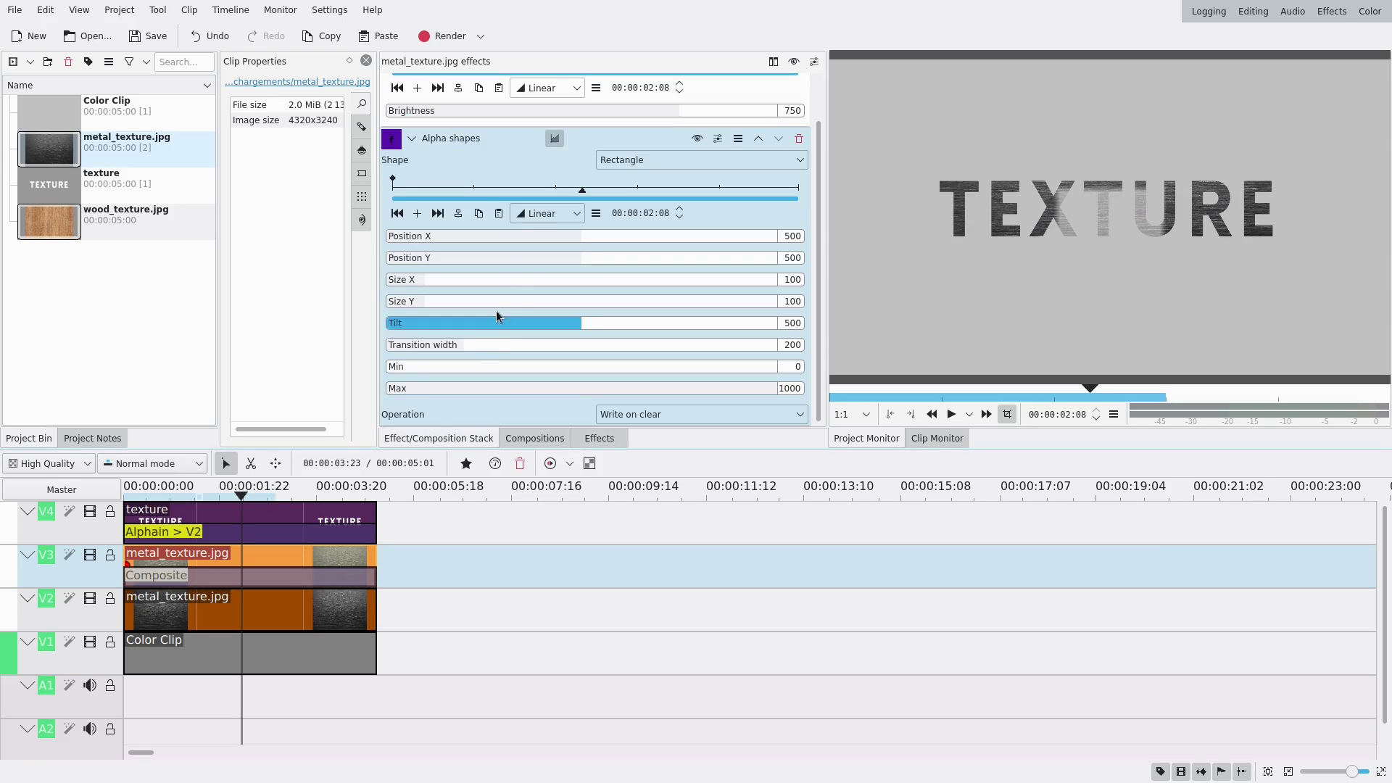
- Set the alpha shape to Size Y 275, Size X 40 and Tilt 545
scroll(822, 123, "up", 1)
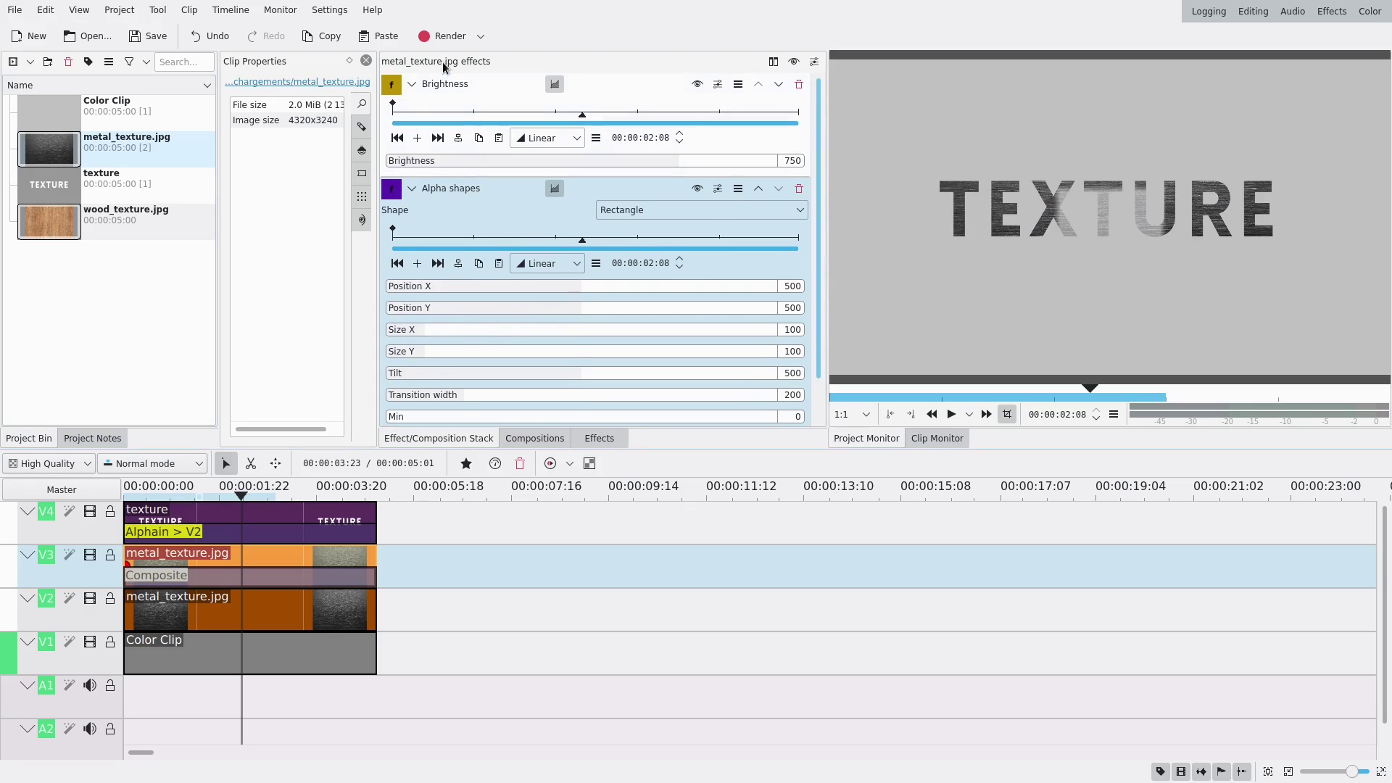
left_click(412, 83)
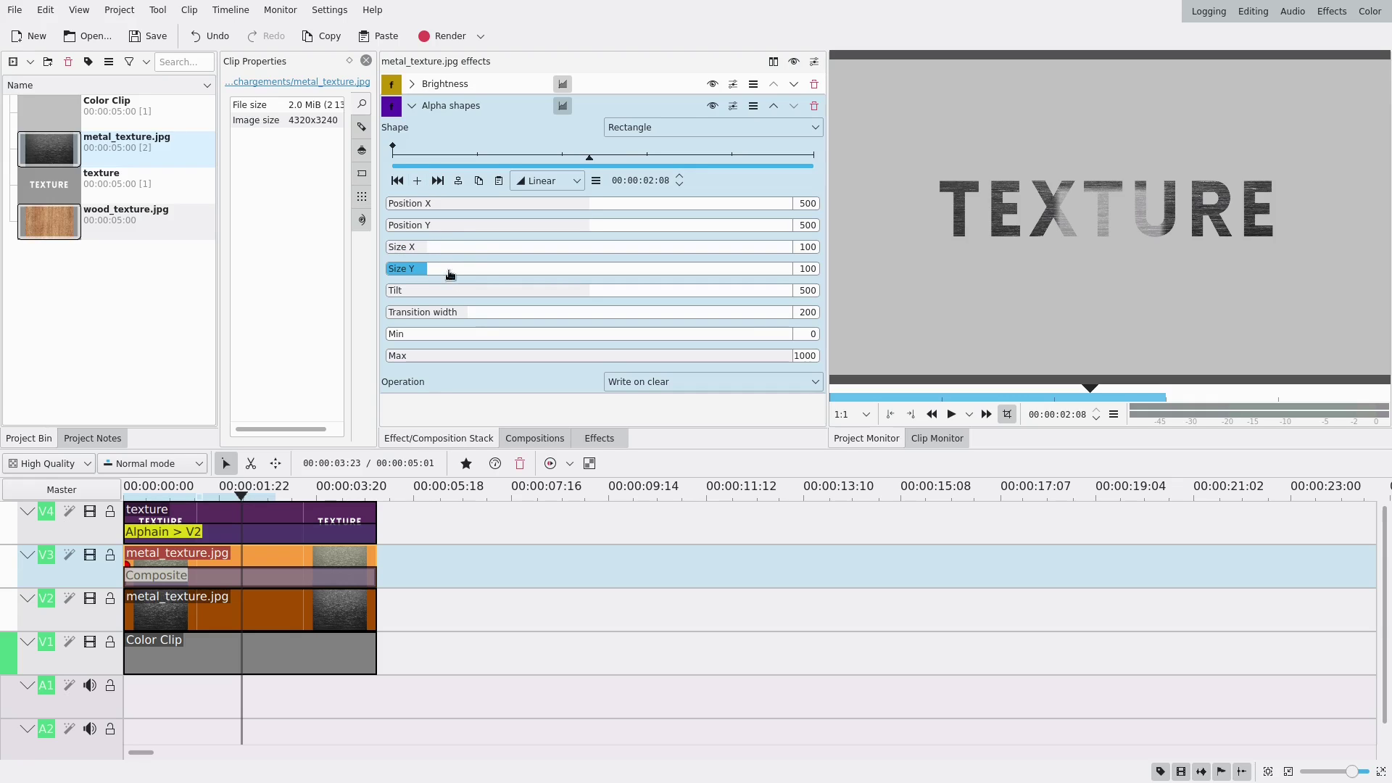
left_click(498, 277)
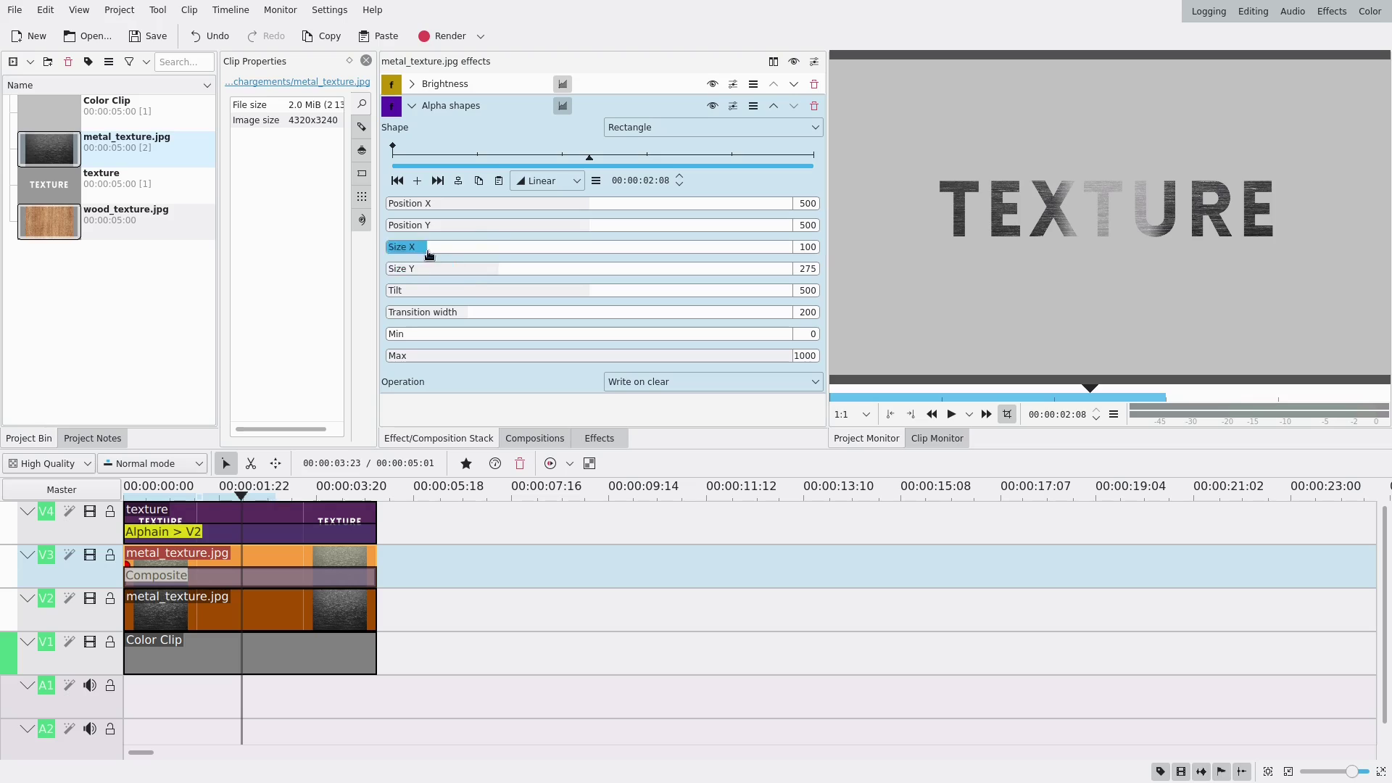
left_click(399, 250)
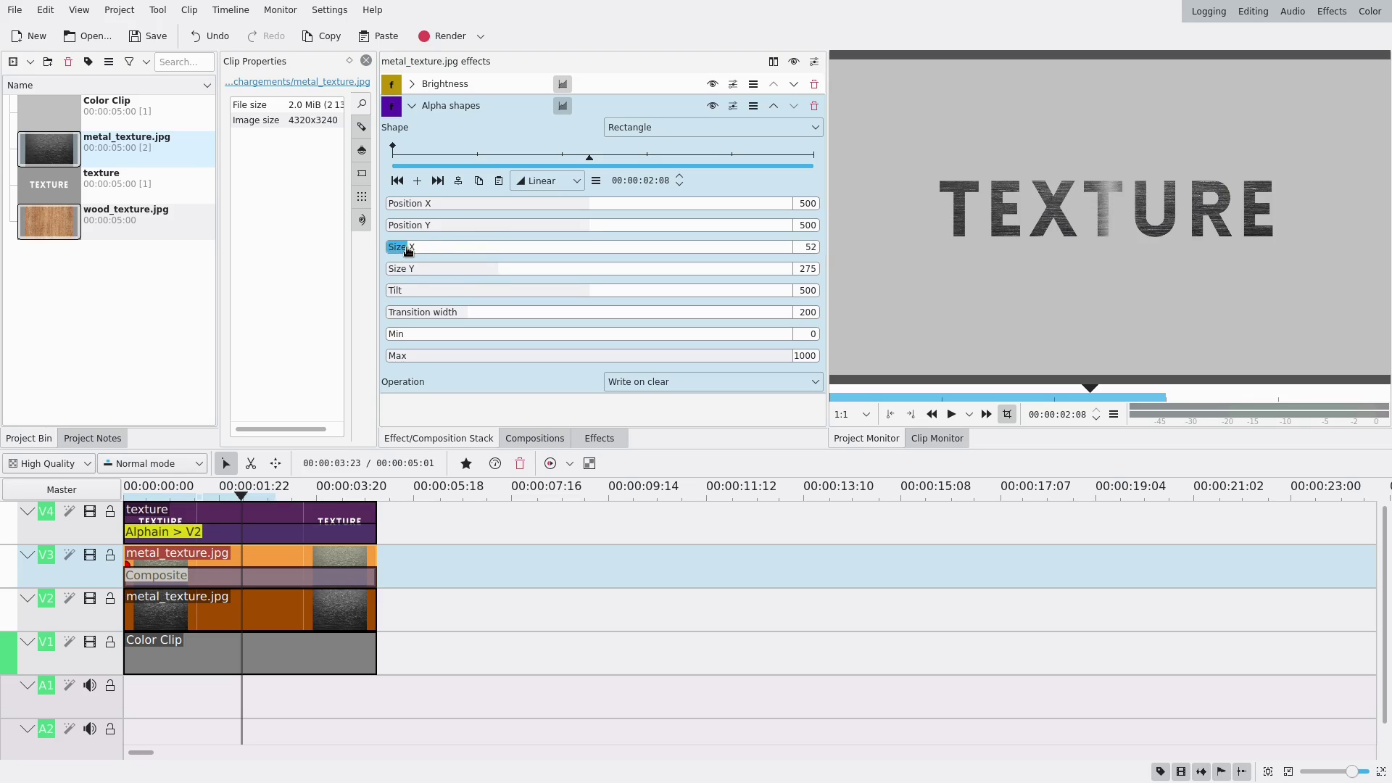
scroll(409, 249, "down", 4)
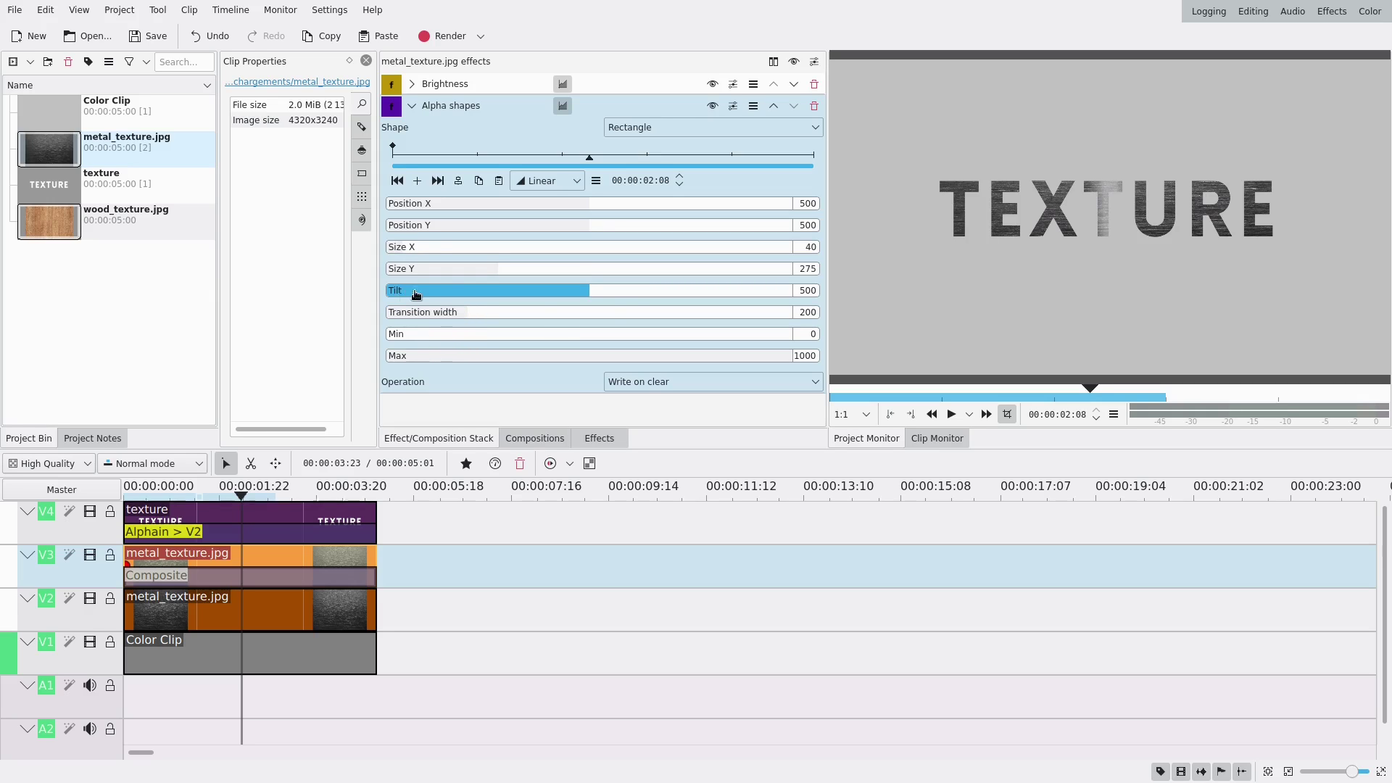
left_click(629, 291)
left_click(608, 291)
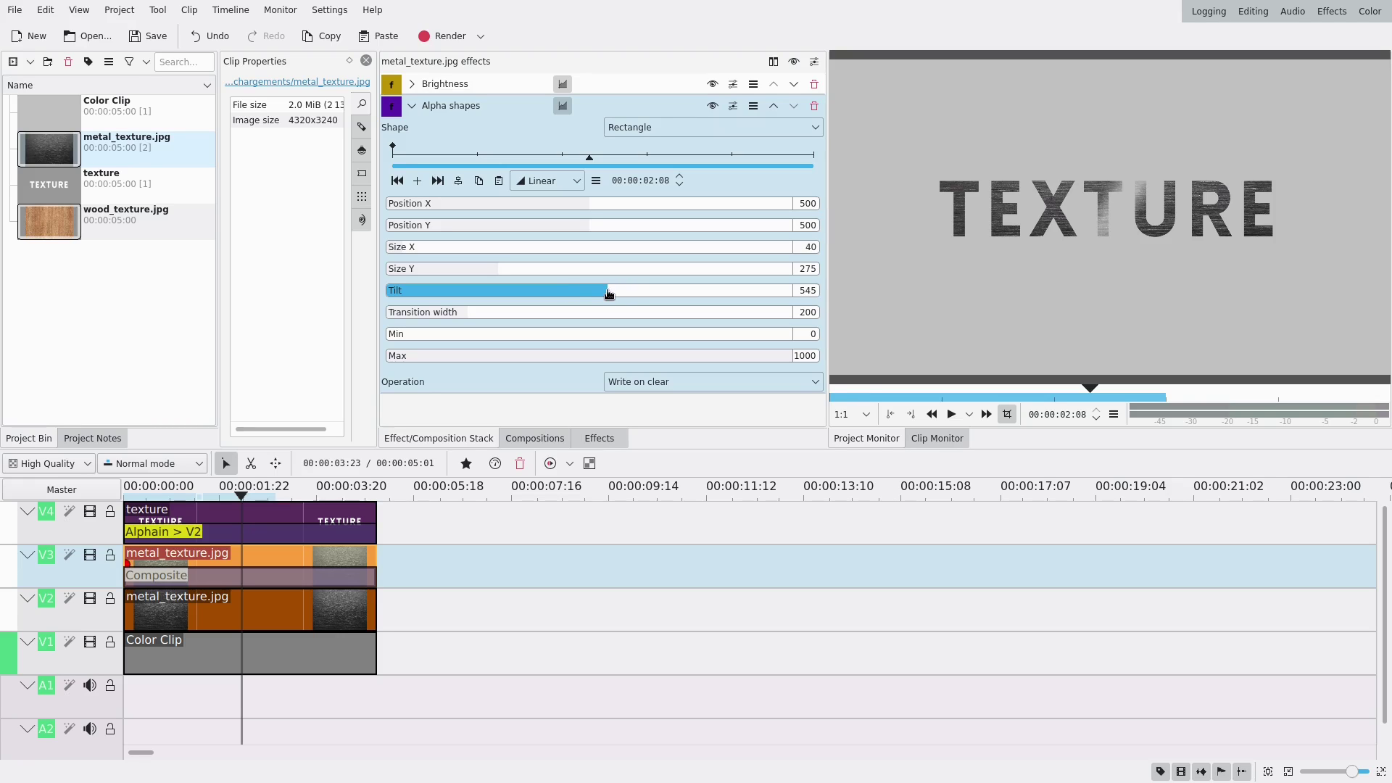
- Keyframe the alpha shape's Position X from 143 at the clip start to 848 at 00:00:02:08
left_click(417, 181)
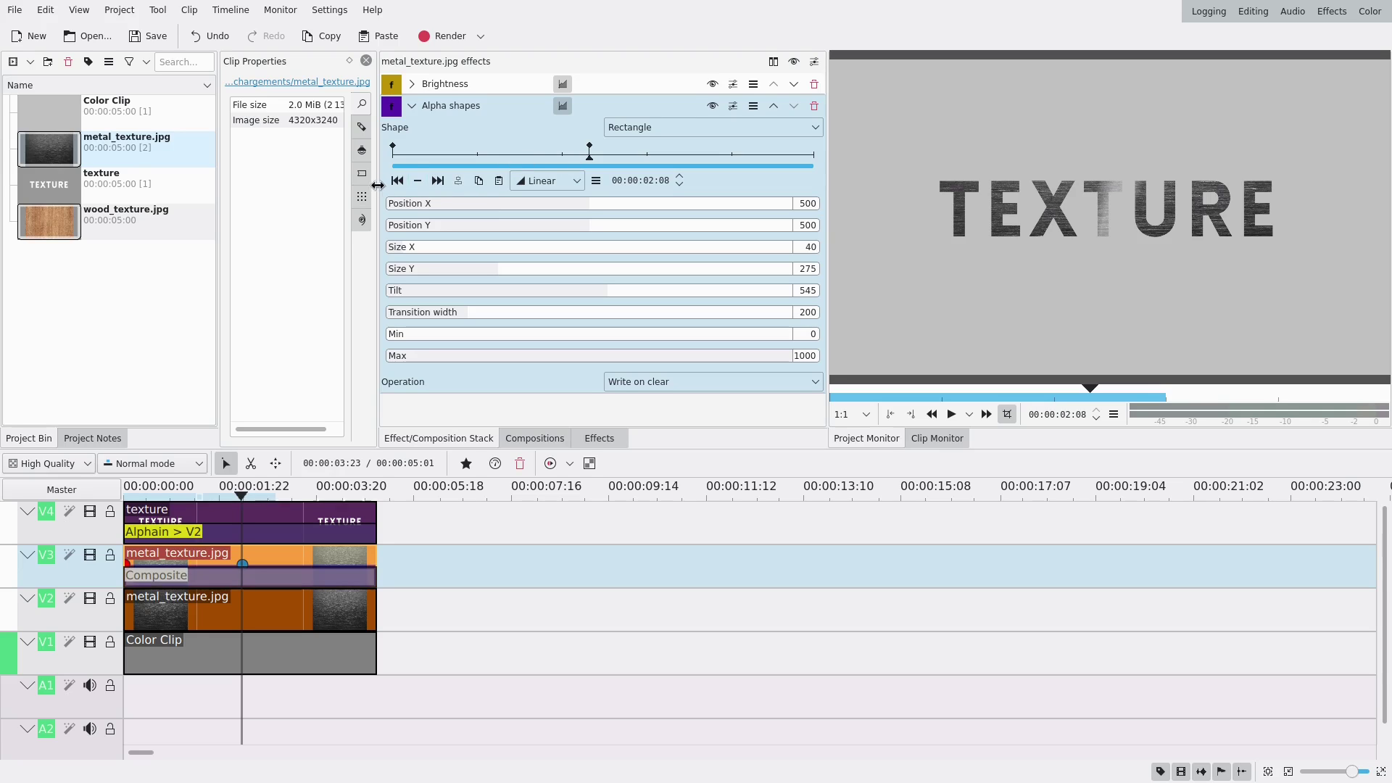
left_click(397, 181)
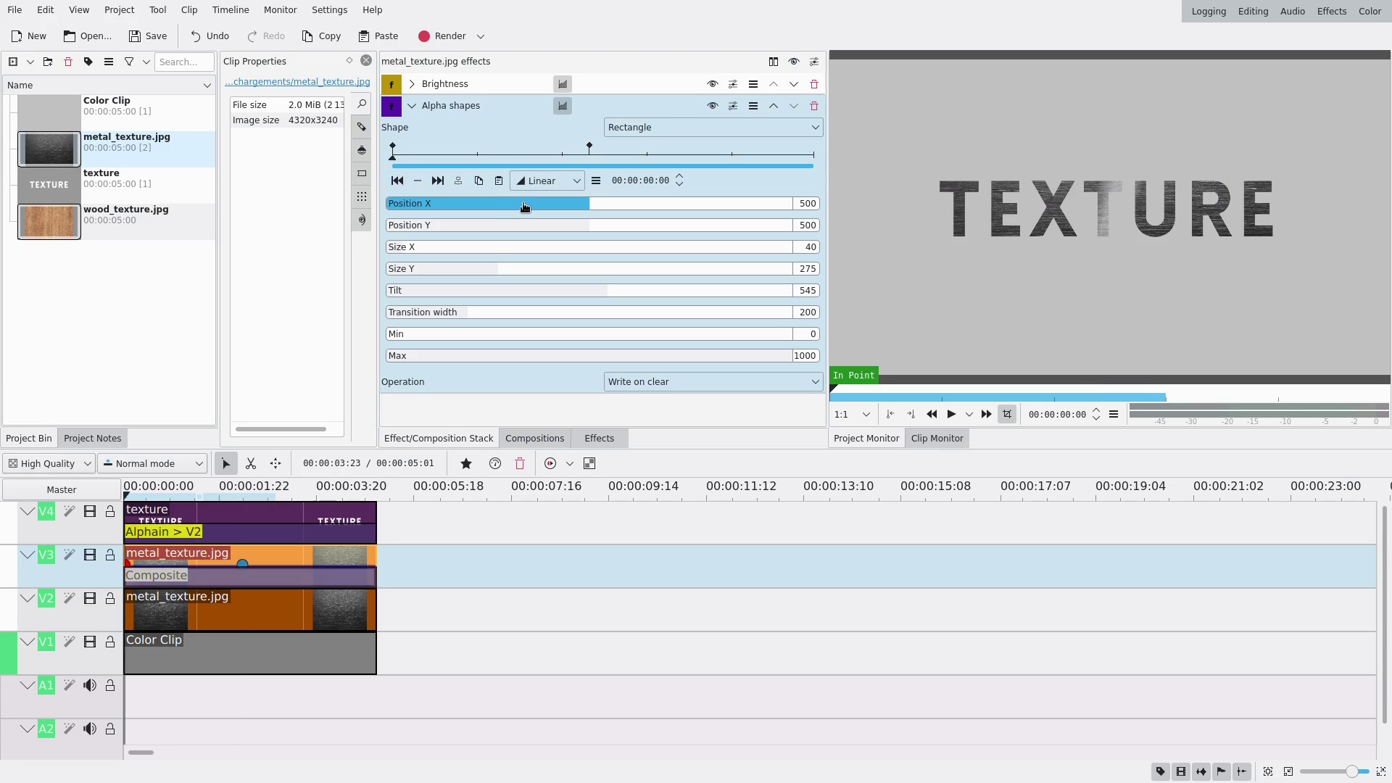
left_click_drag(521, 207, 453, 217)
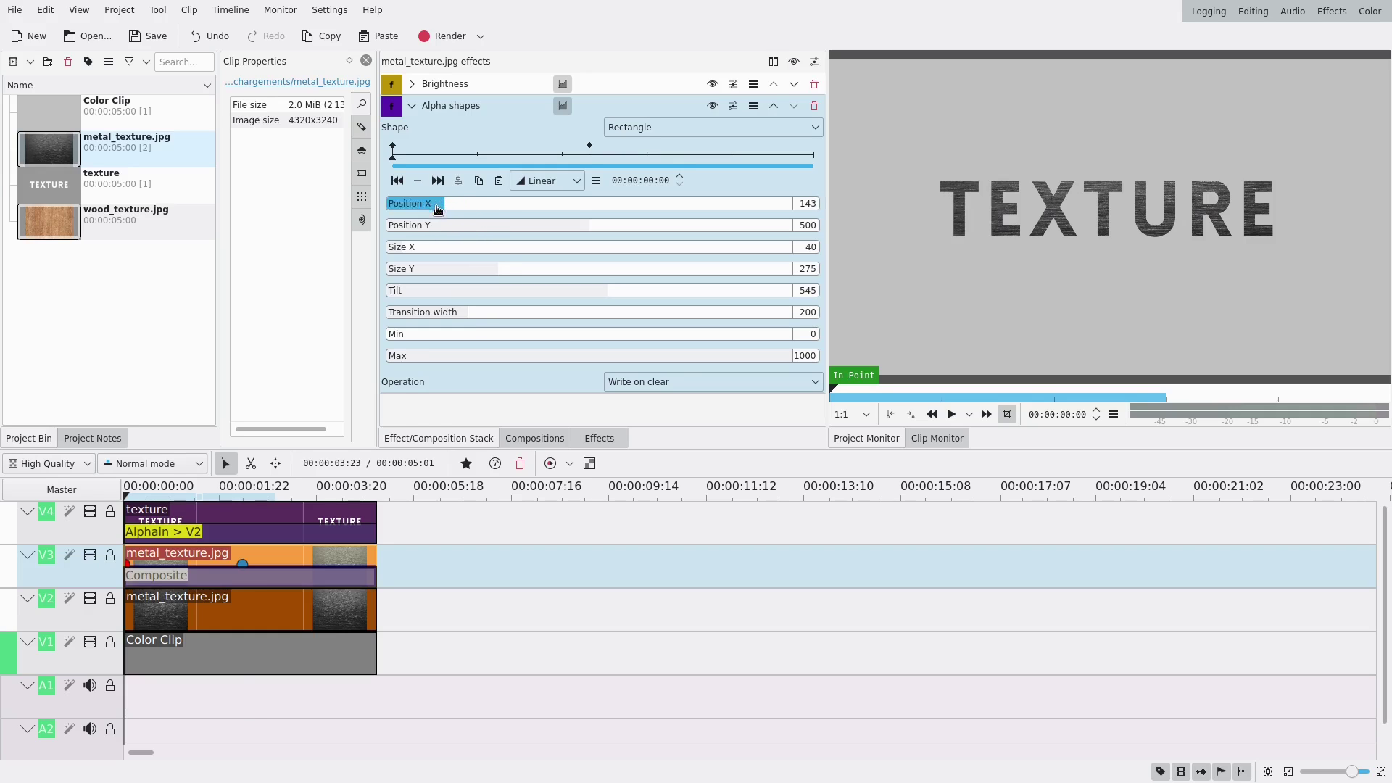
left_click(438, 181)
left_click_drag(660, 211, 733, 214)
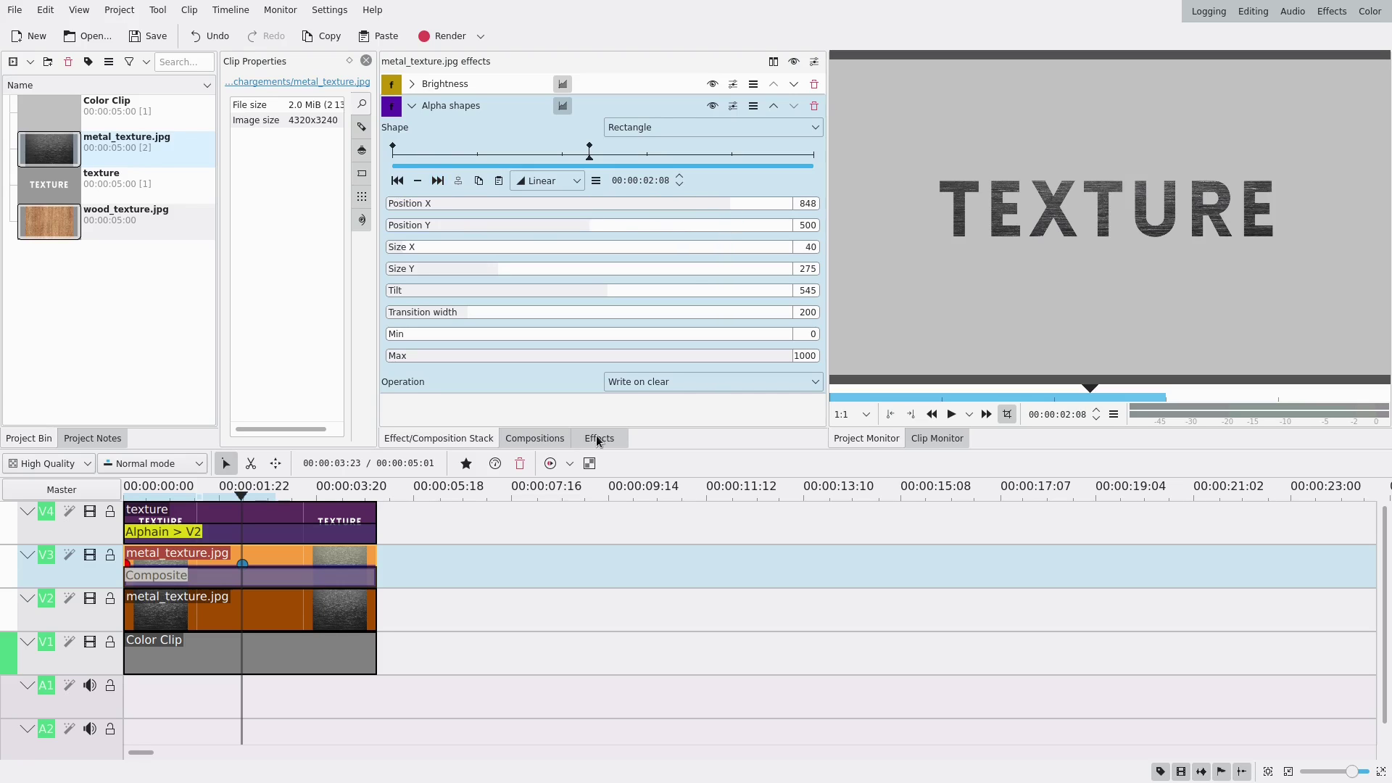
left_click(210, 690)
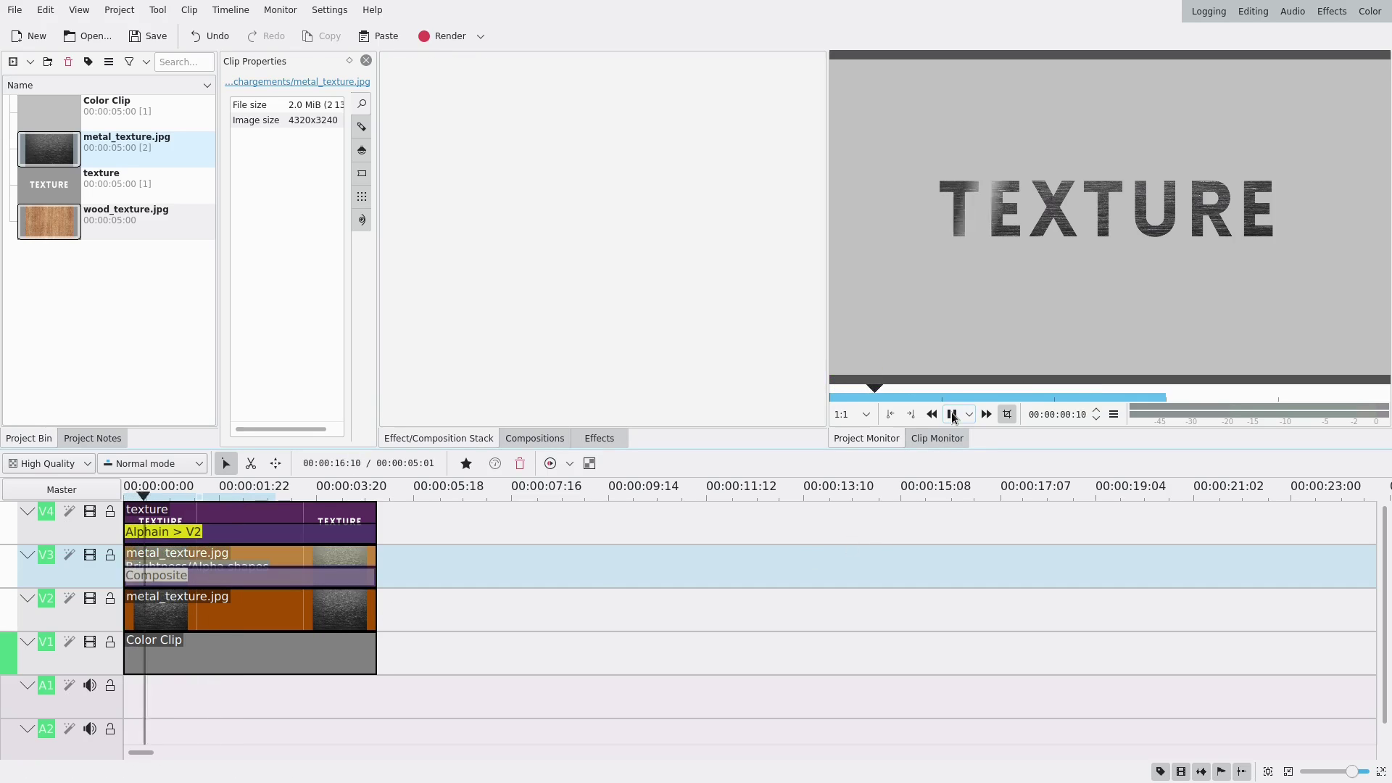
- Preview the shimmer sweep, then set the upper metal clip's Brightness to 711
left_click(953, 416)
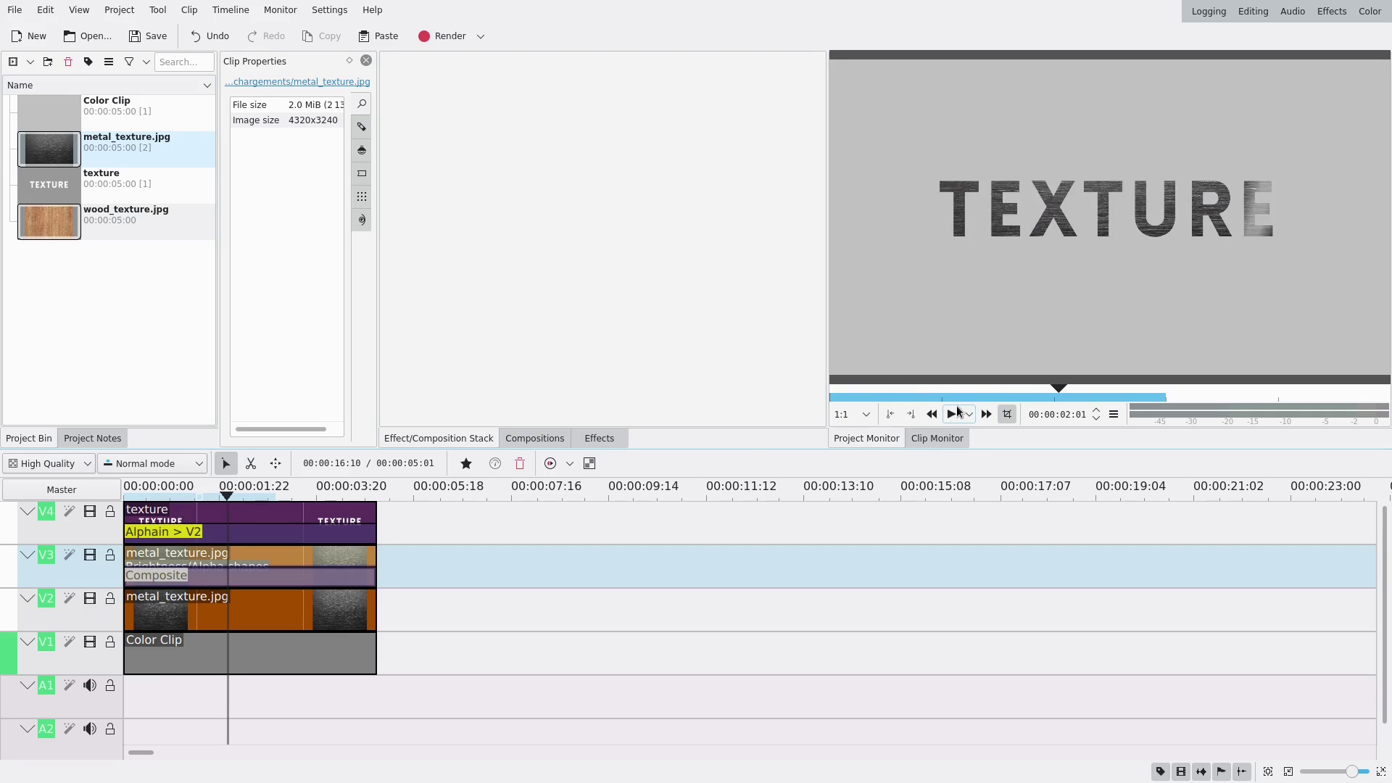
left_click(200, 698)
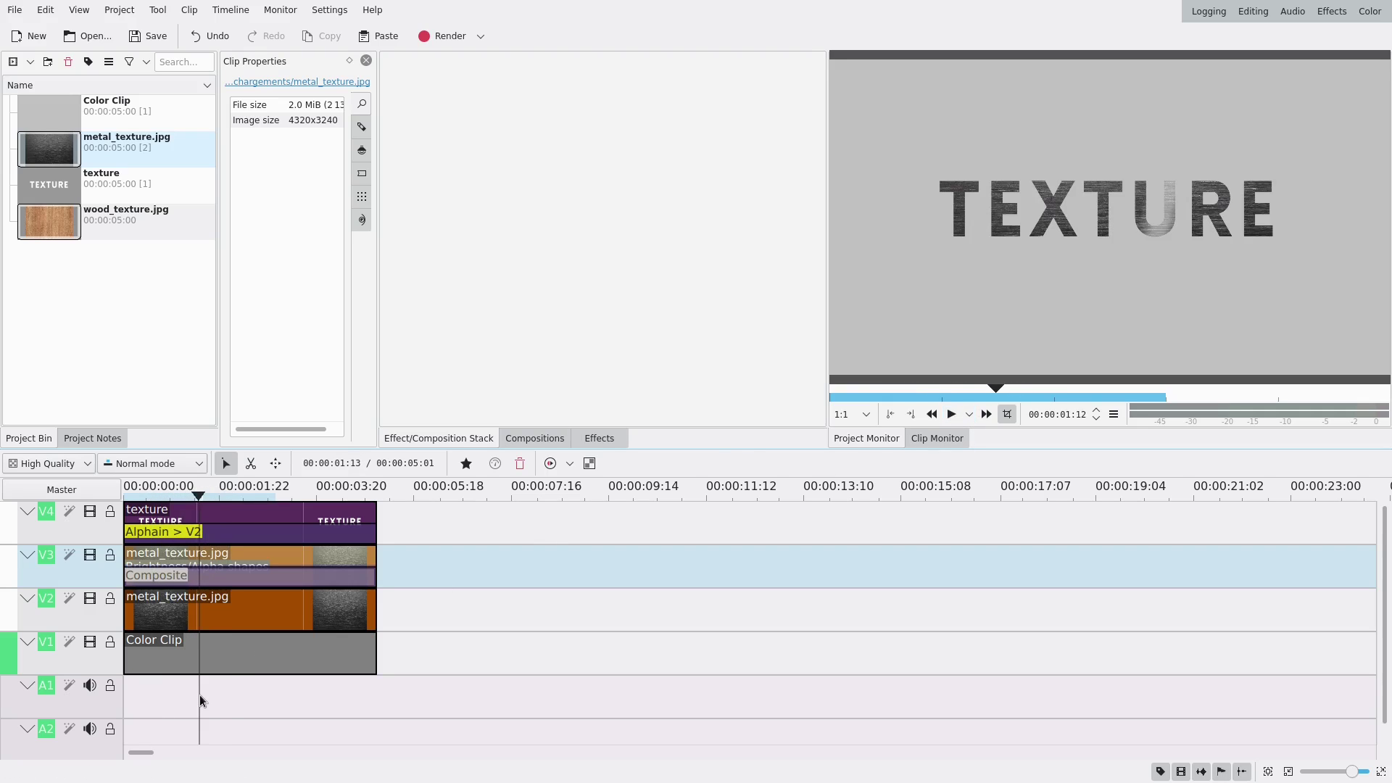
left_click(231, 564)
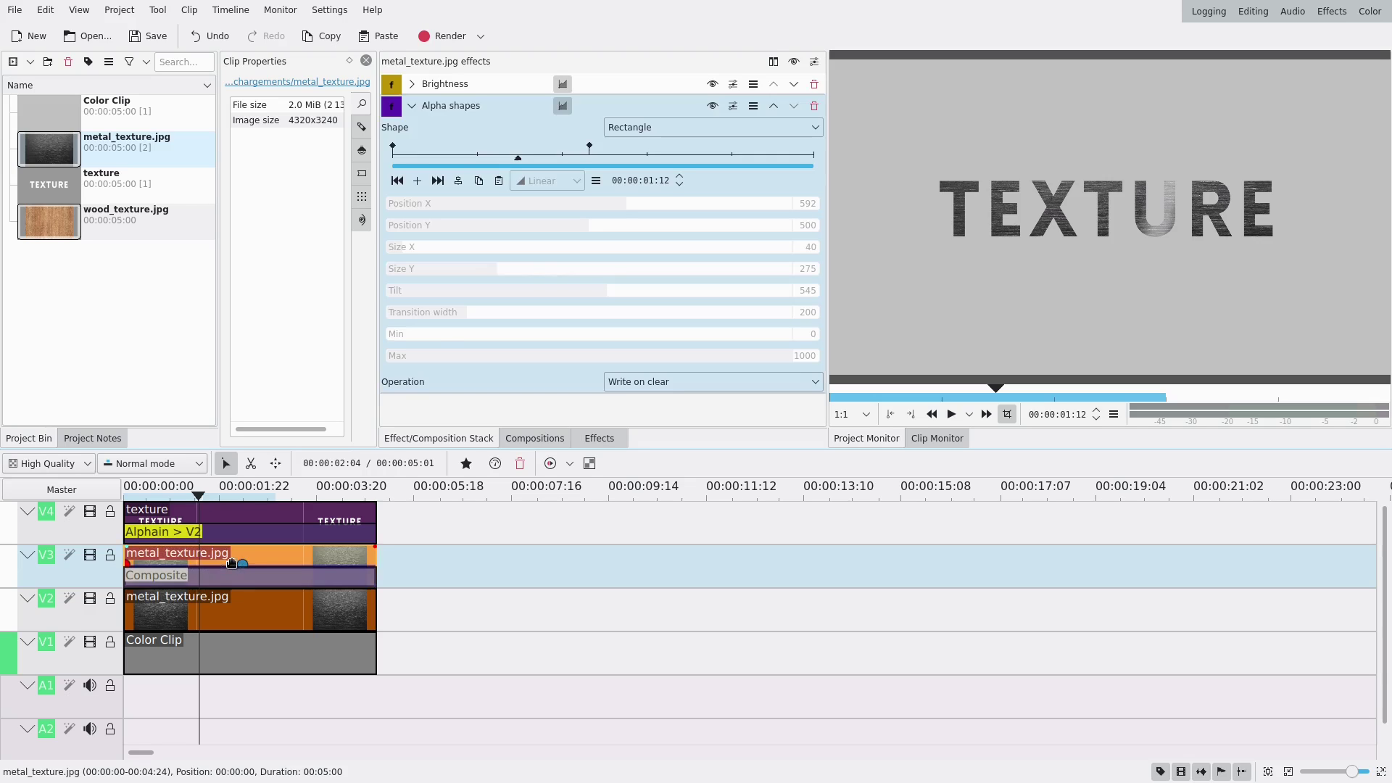
left_click(412, 106)
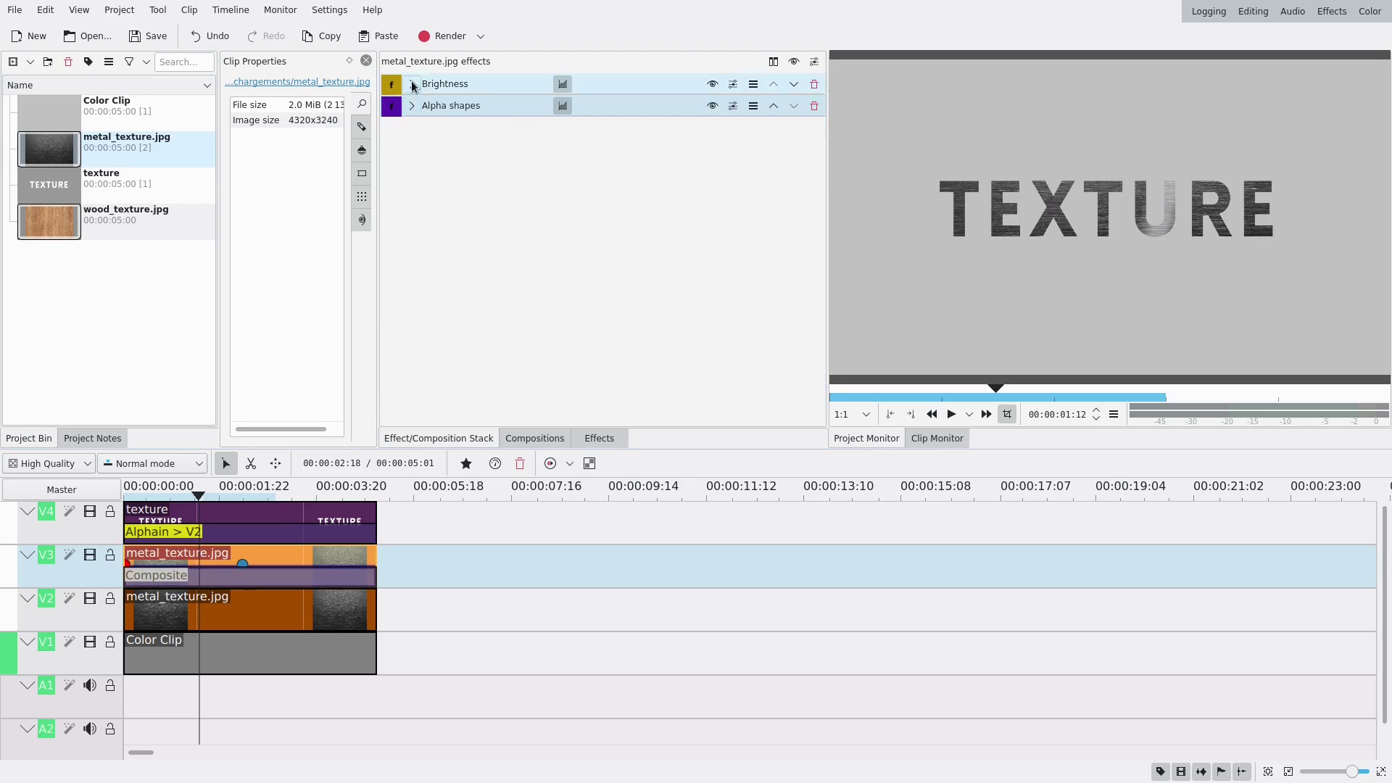
left_click(411, 85)
left_click(669, 162)
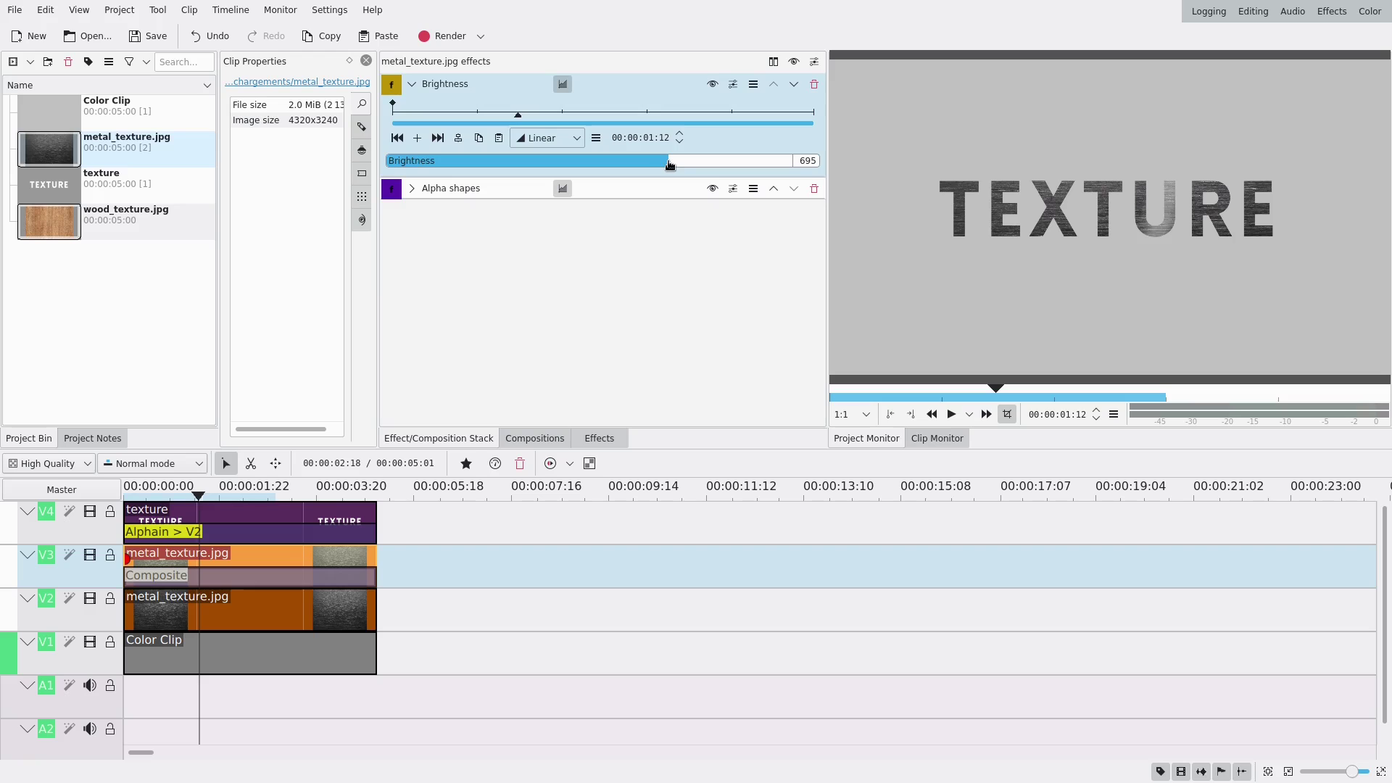
left_click(190, 697)
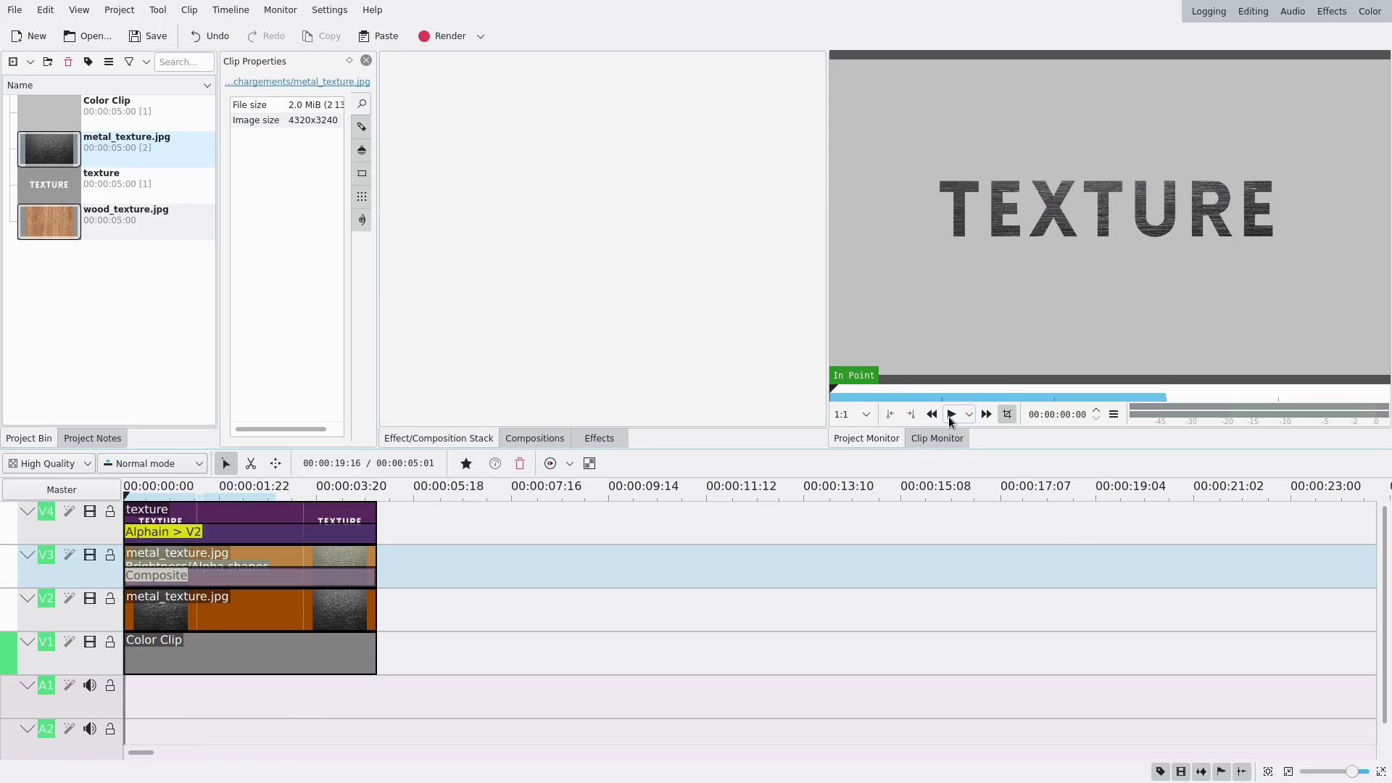